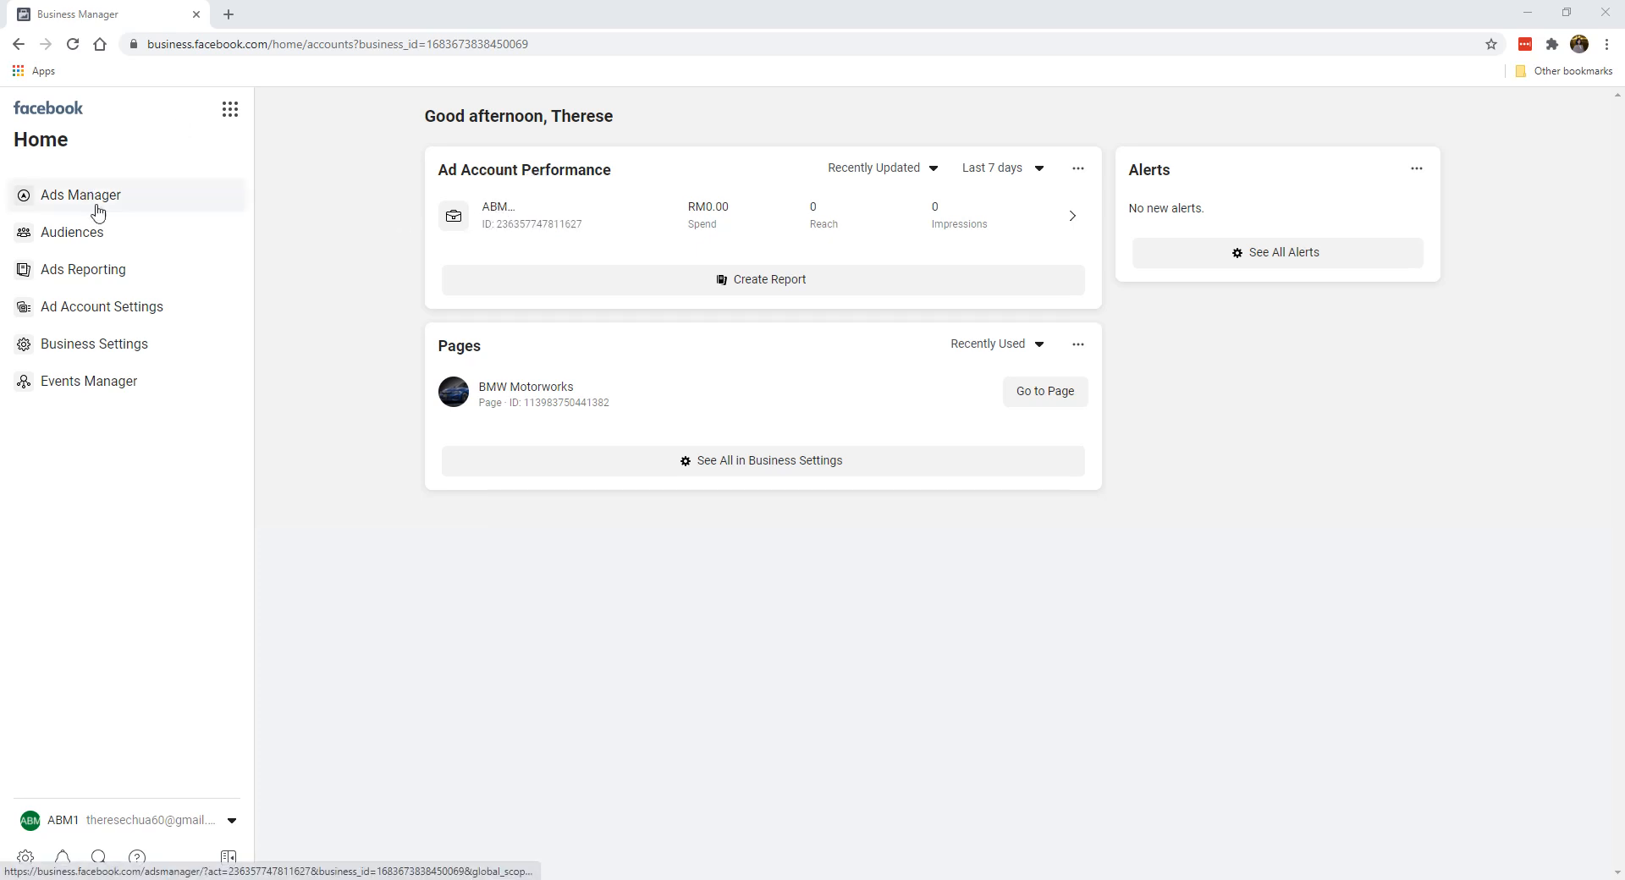
# Open the ad account's campaigns in Ads Manager and bring up the column customization for the campaign table.
pyautogui.click(491, 216)
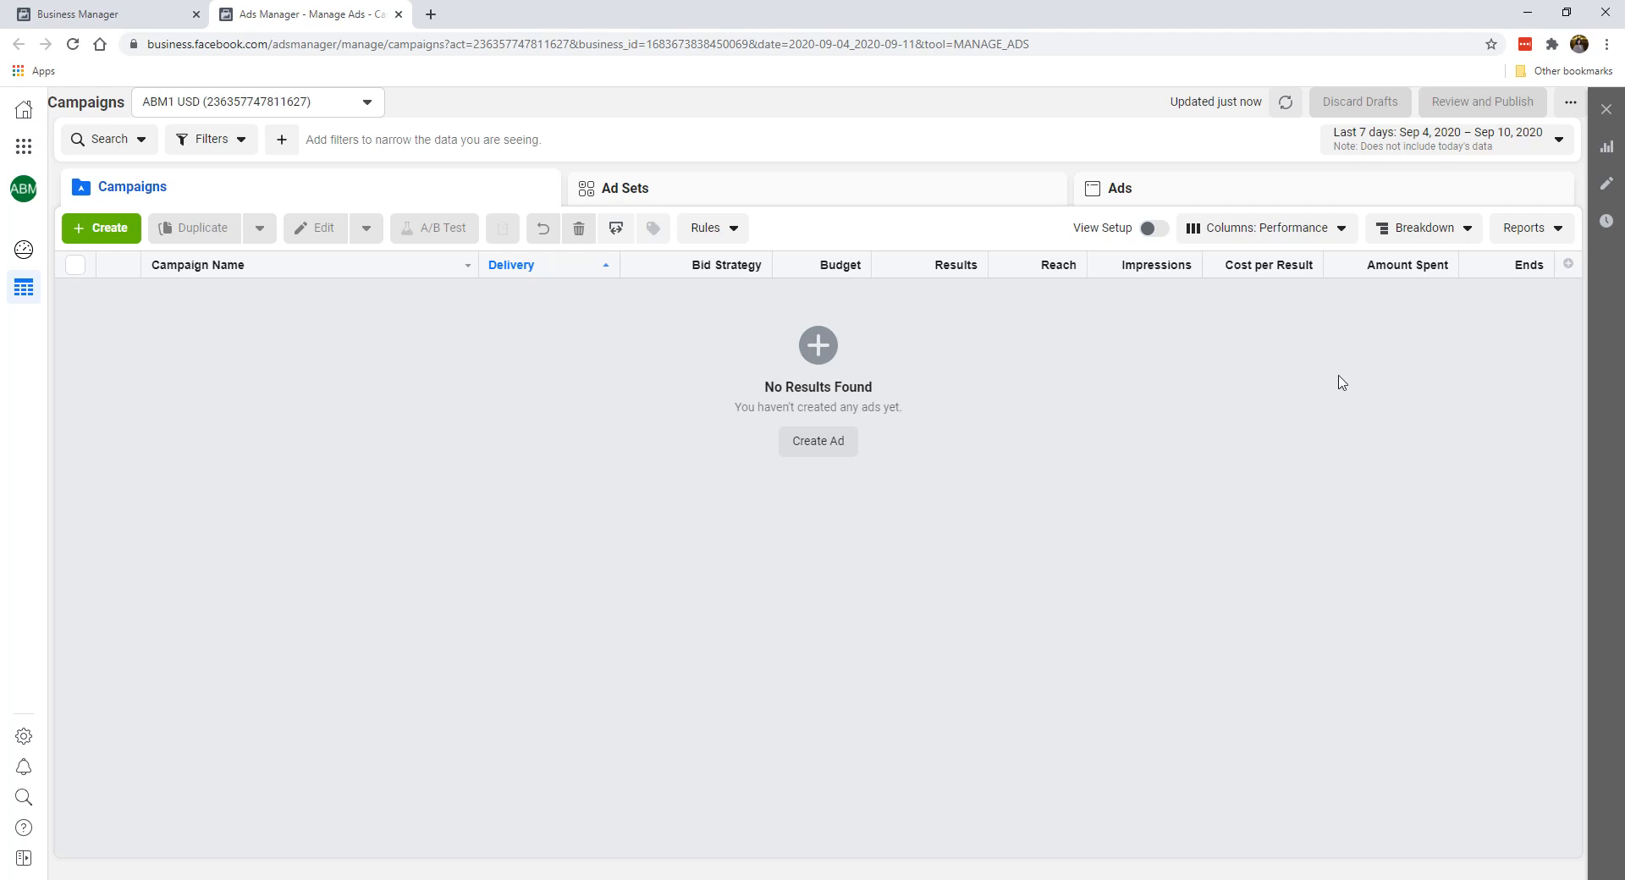
pyautogui.click(1264, 243)
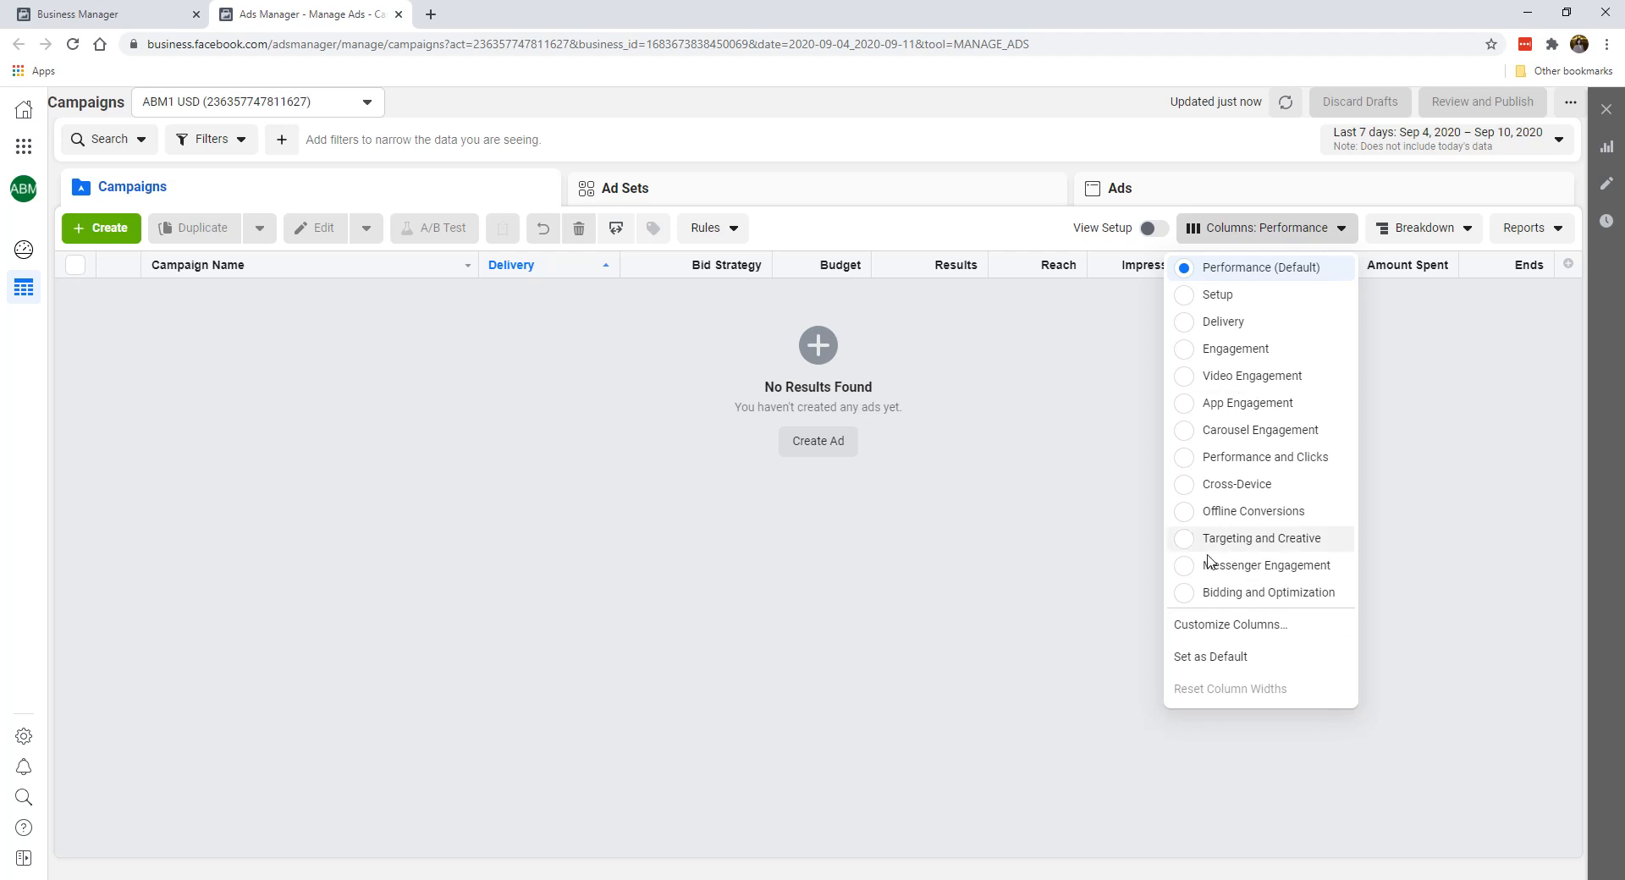
pyautogui.click(1259, 643)
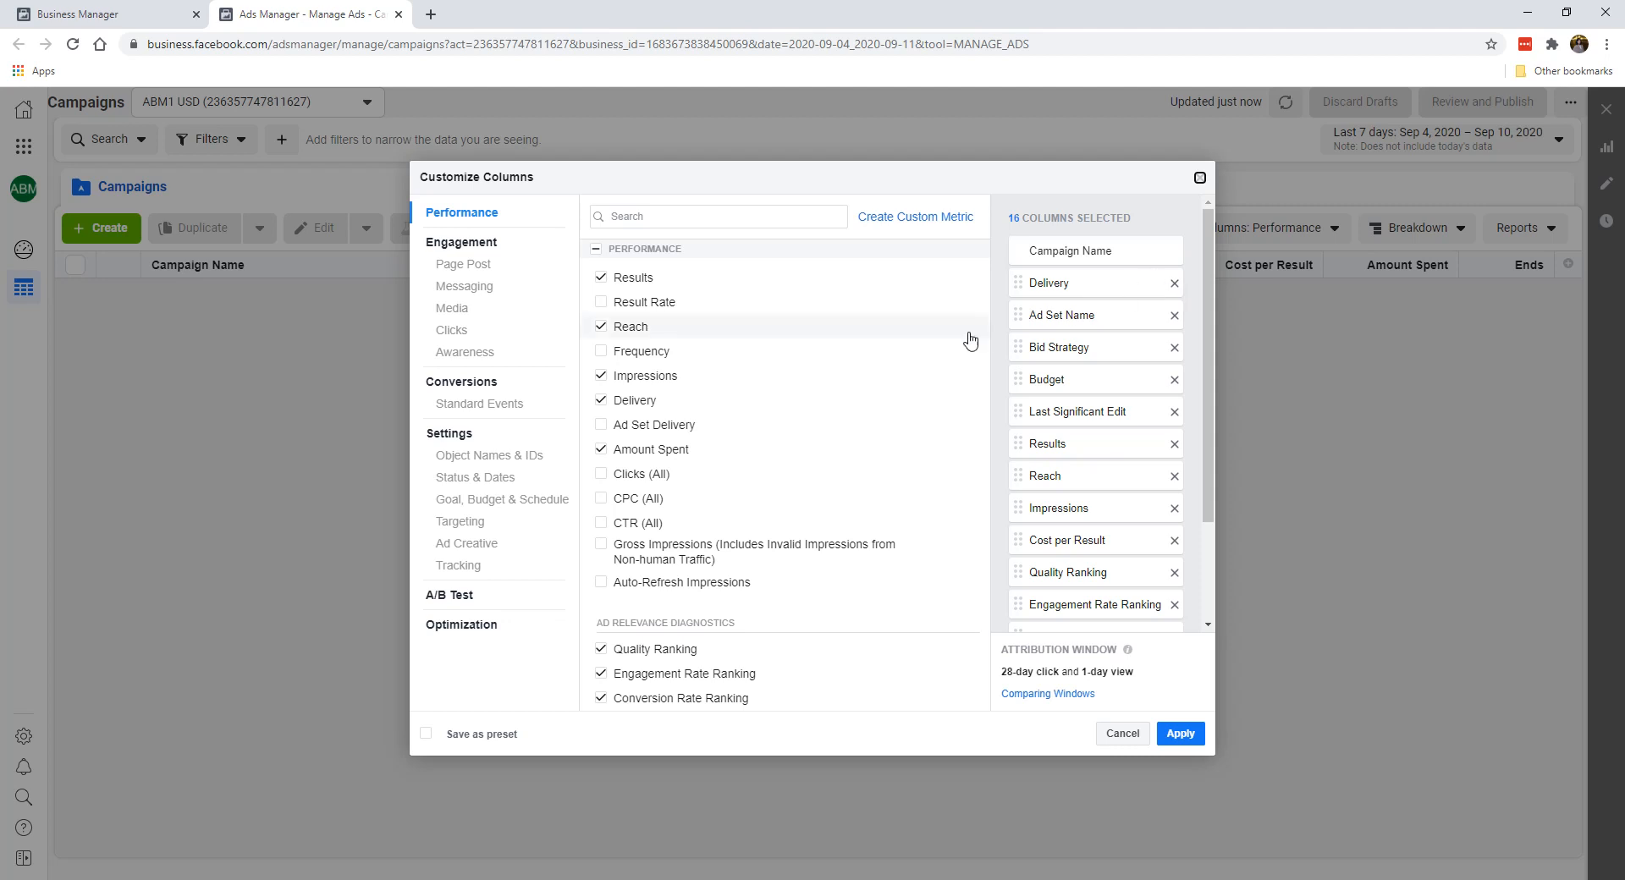
# Remove every selected column from the campaign table except the fixed Campaign Name.
pyautogui.moveTo(970, 340)
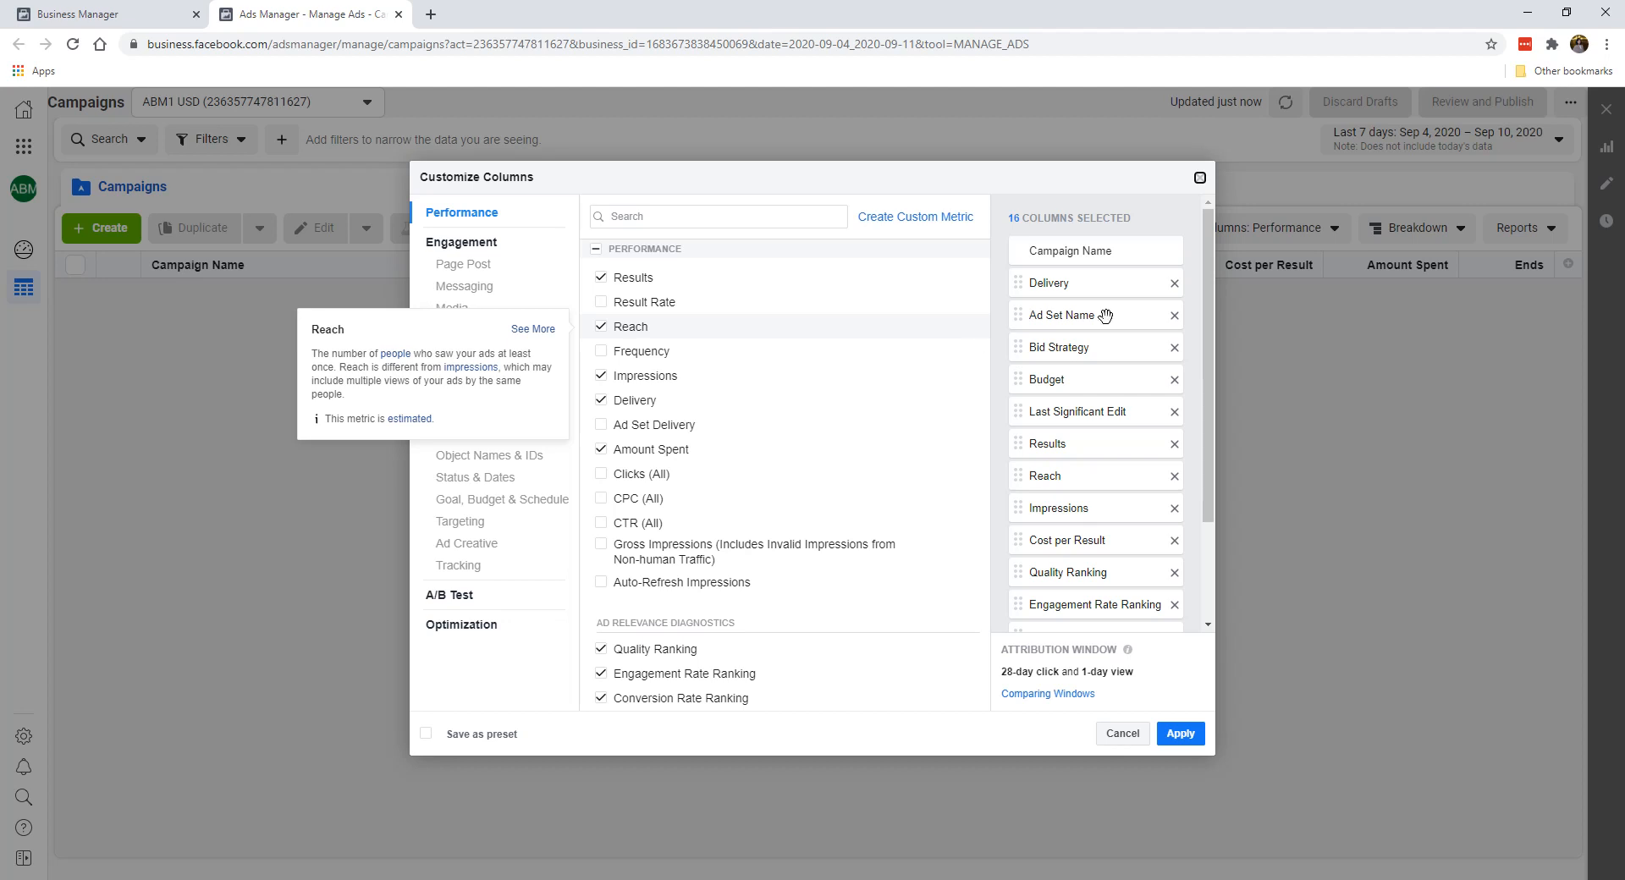
pyautogui.click(1176, 285)
pyautogui.click(1176, 285)
pyautogui.click(1176, 285)
pyautogui.click(1176, 285)
pyautogui.click(1176, 286)
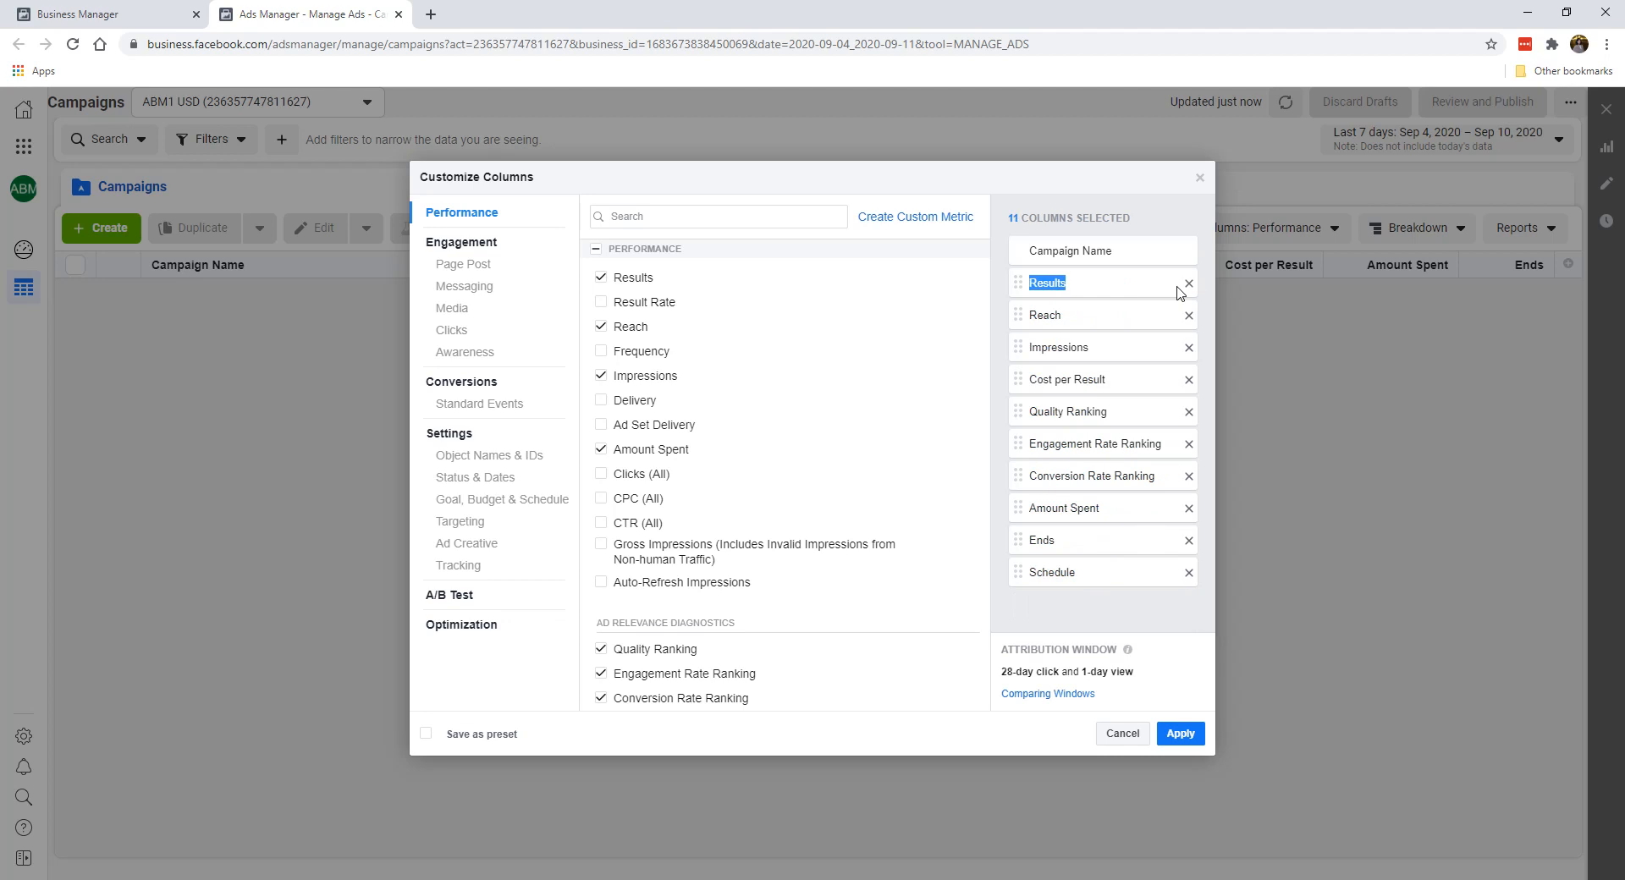
pyautogui.click(1189, 285)
pyautogui.click(1189, 284)
pyautogui.click(1190, 284)
pyautogui.click(1189, 285)
pyautogui.click(1189, 285)
pyautogui.click(1189, 285)
pyautogui.click(1189, 285)
pyautogui.click(1189, 284)
pyautogui.click(1189, 285)
pyautogui.click(1189, 285)
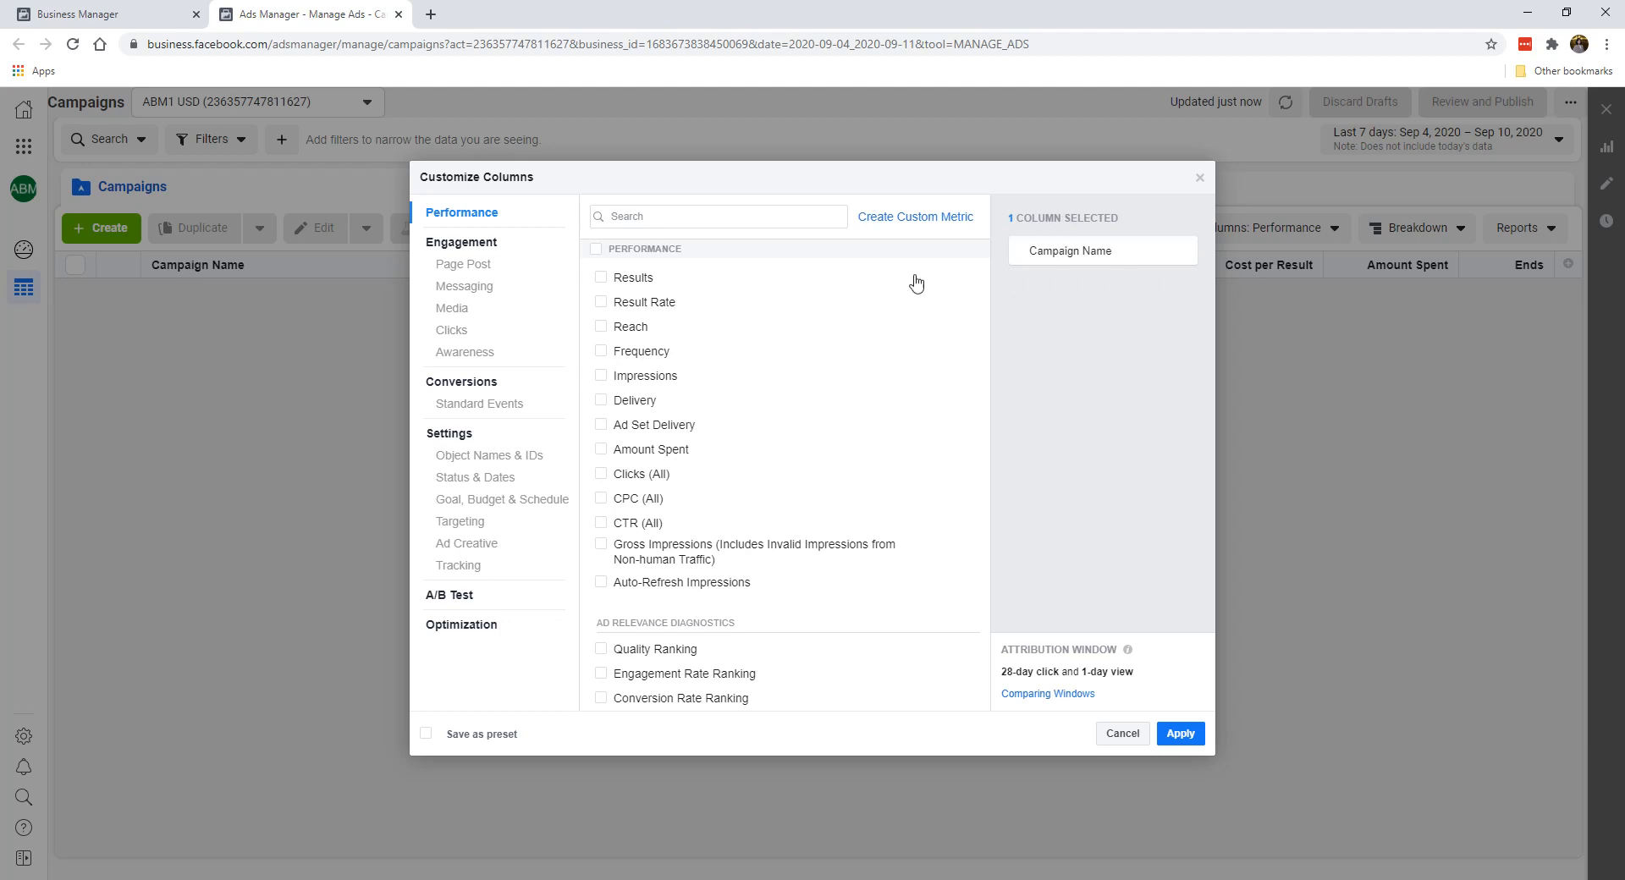
# Add the Ad Set Delivery metric to the selected columns.
pyautogui.moveTo(871, 317)
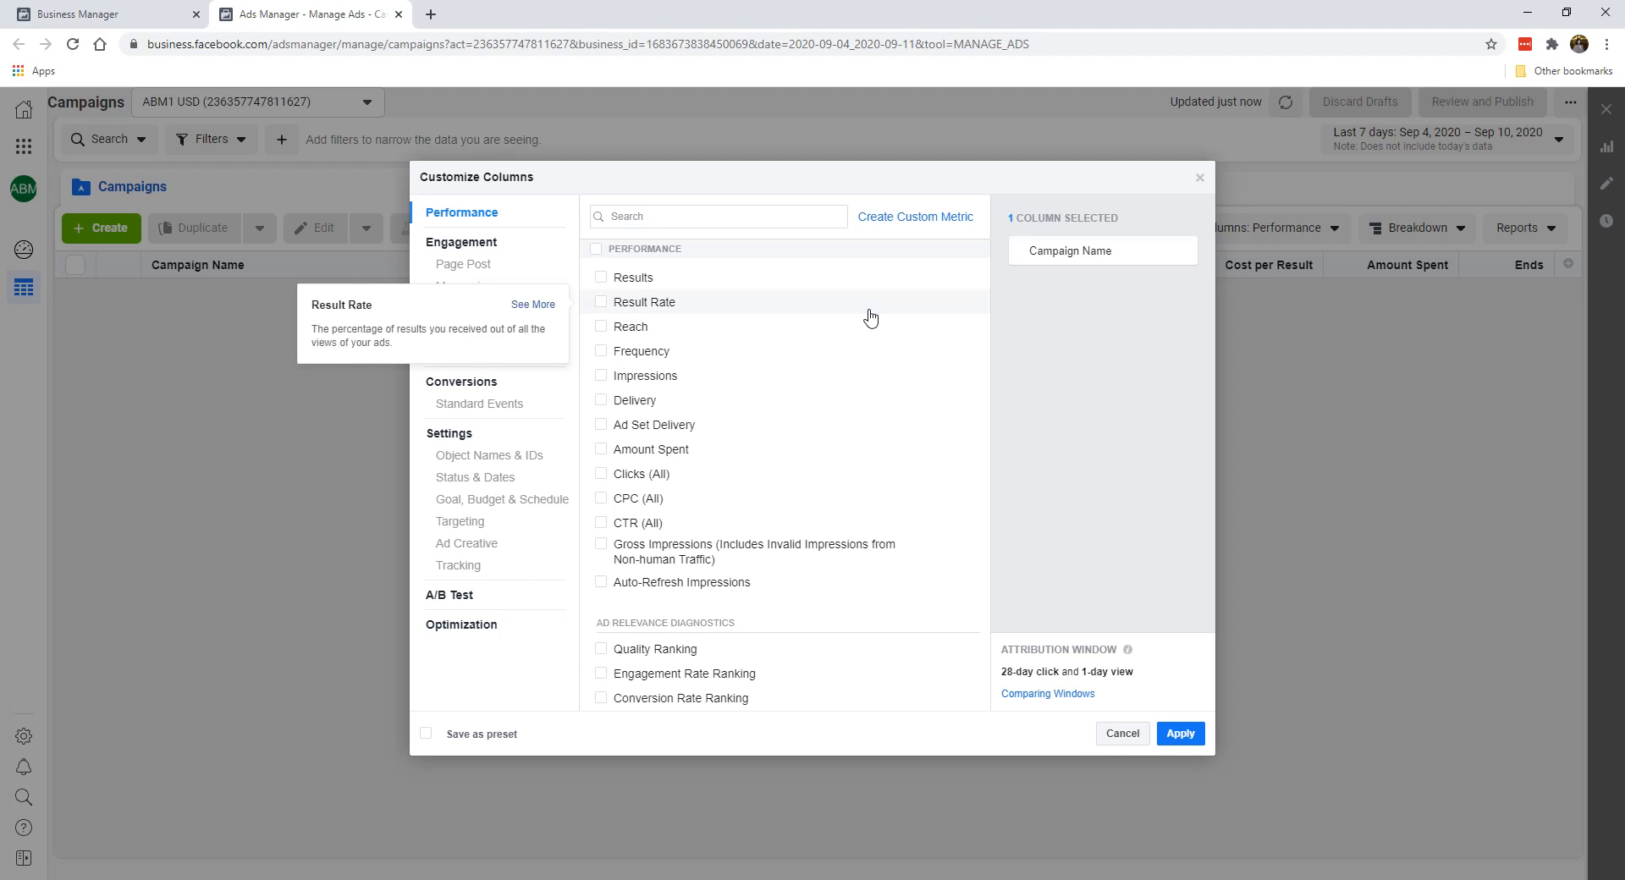
pyautogui.click(792, 215)
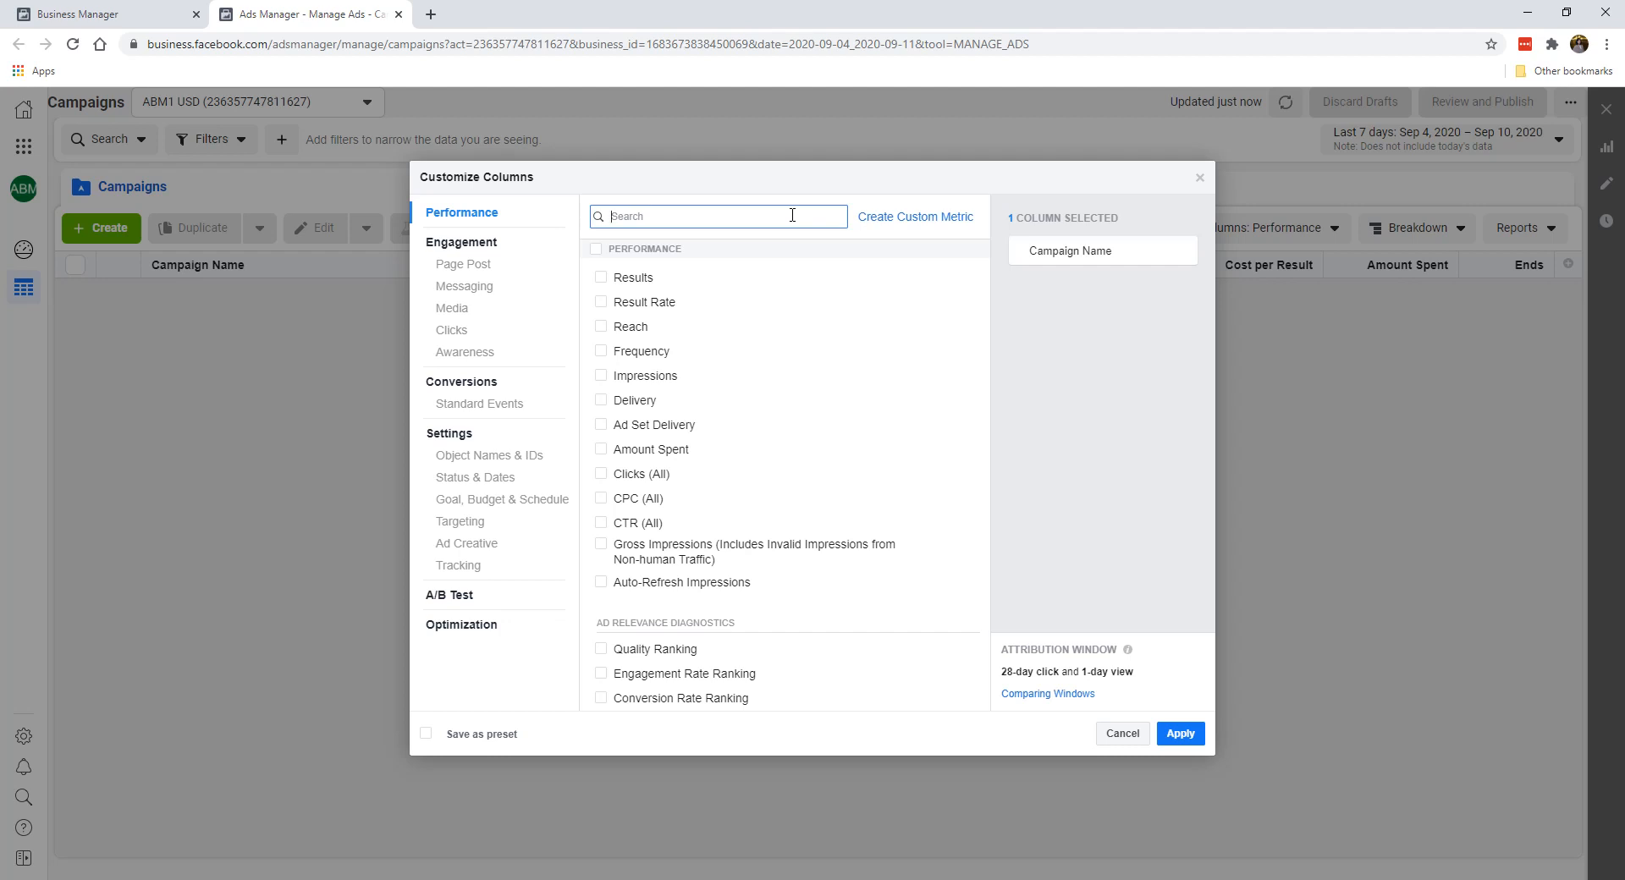
pyautogui.click(662, 426)
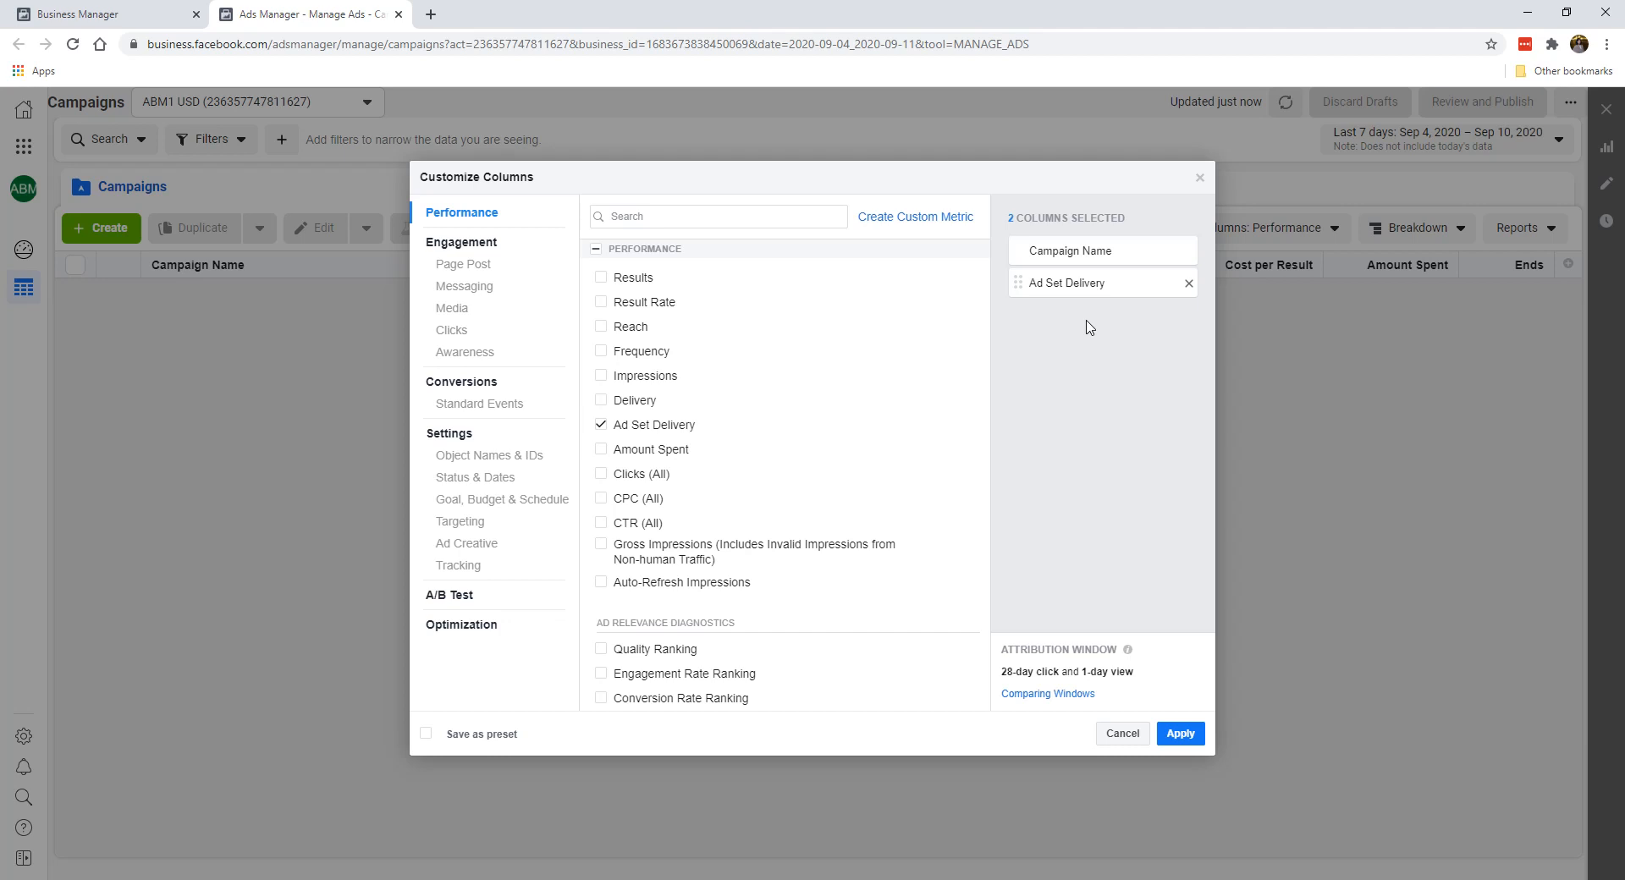
# Search the available metrics for "budg" and add the Budget column.
pyautogui.click(783, 219)
pyautogui.write('bu')
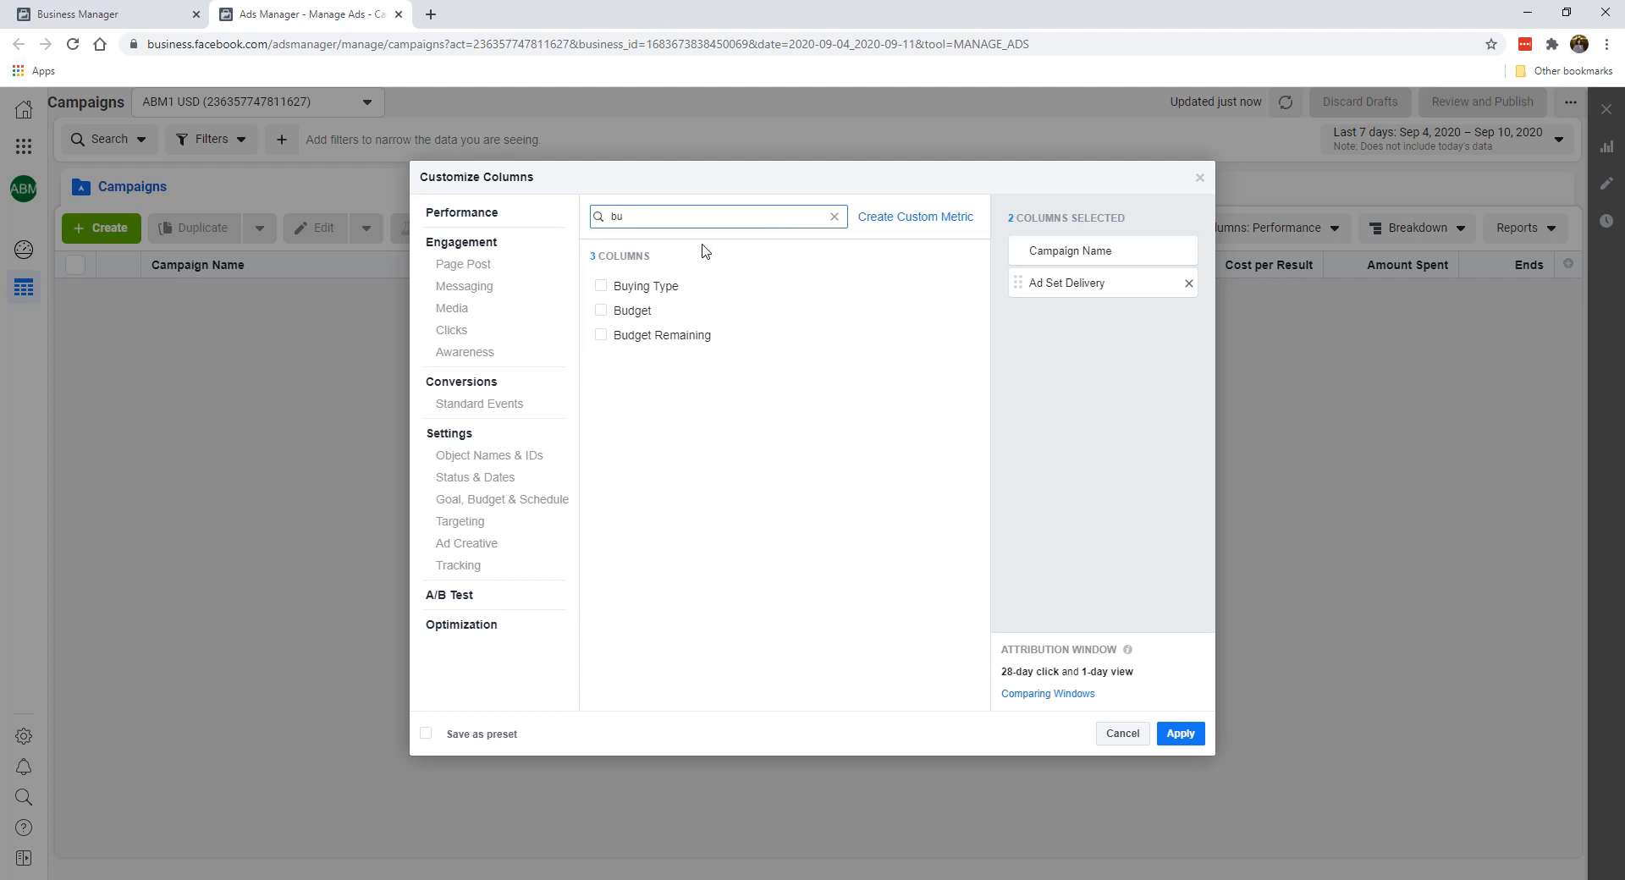
pyautogui.press('BackSpace')
pyautogui.press('BackSpace')
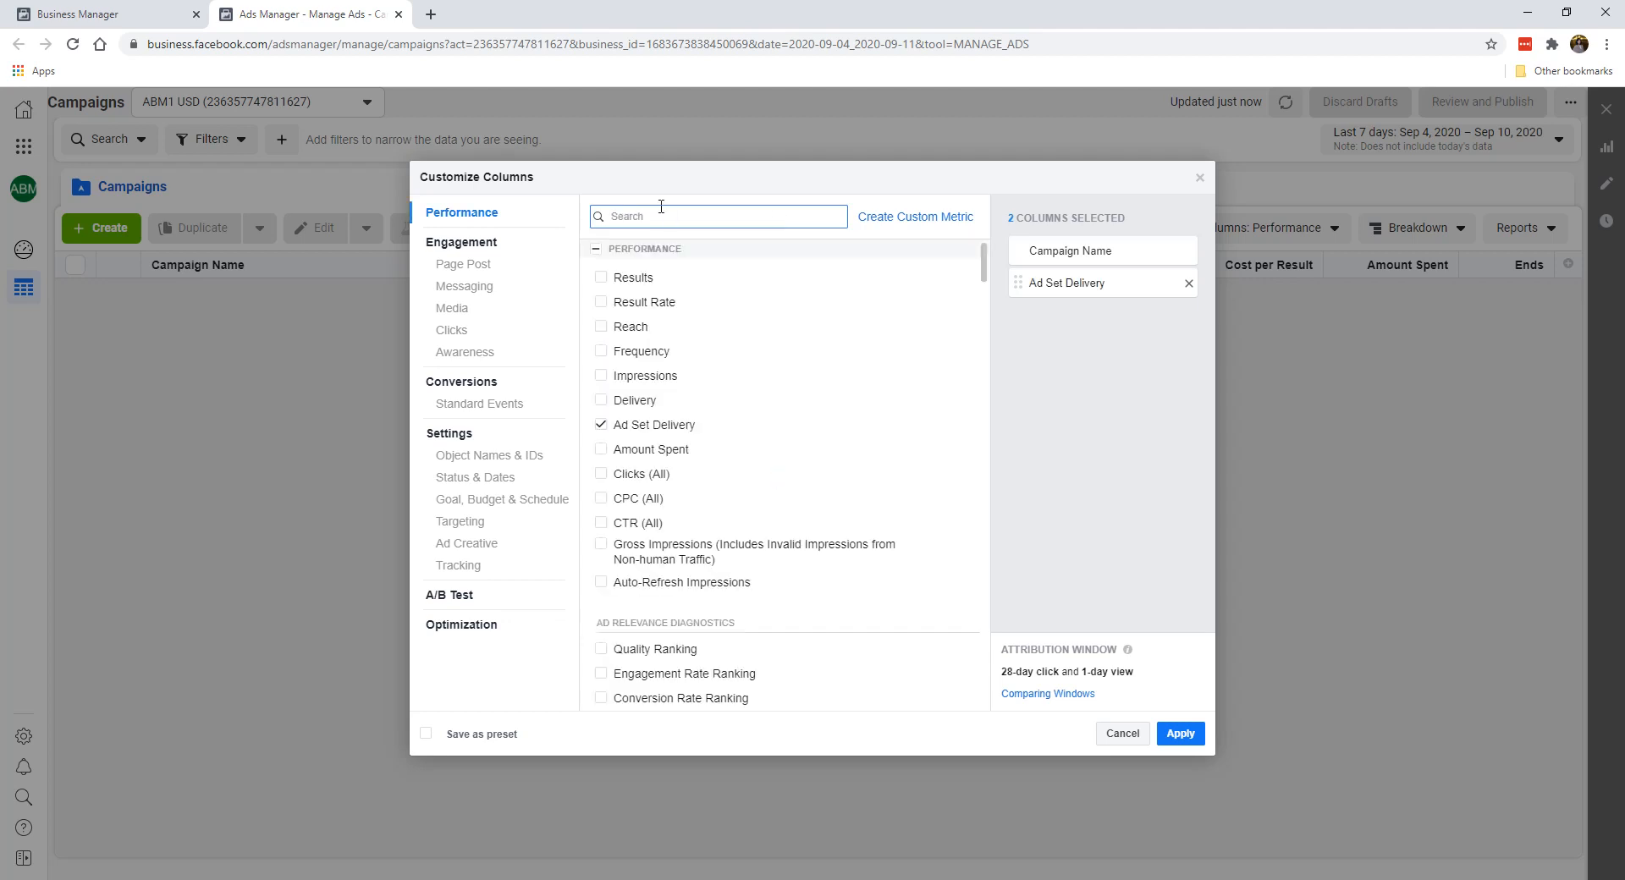
pyautogui.moveTo(983, 276)
pyautogui.mouseDown()
pyautogui.moveTo(983, 683)
pyautogui.moveTo(1020, 446)
pyautogui.moveTo(1001, 258)
pyautogui.mouseUp()
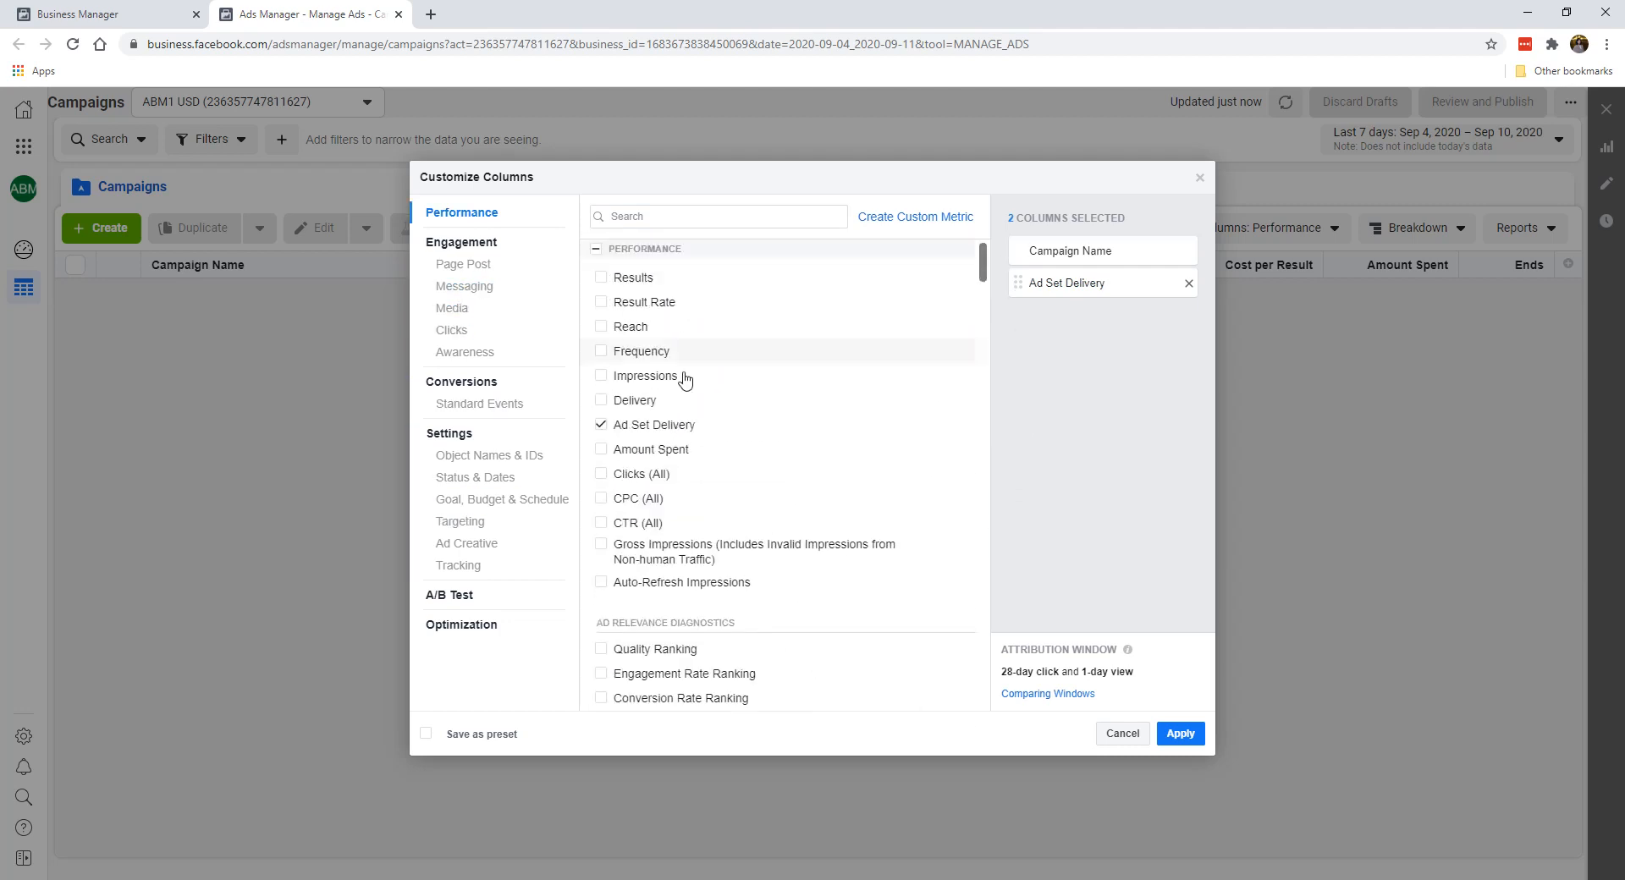
pyautogui.scroll(-15, 973, 345)
pyautogui.scroll(15, 957, 626)
pyautogui.click(639, 216)
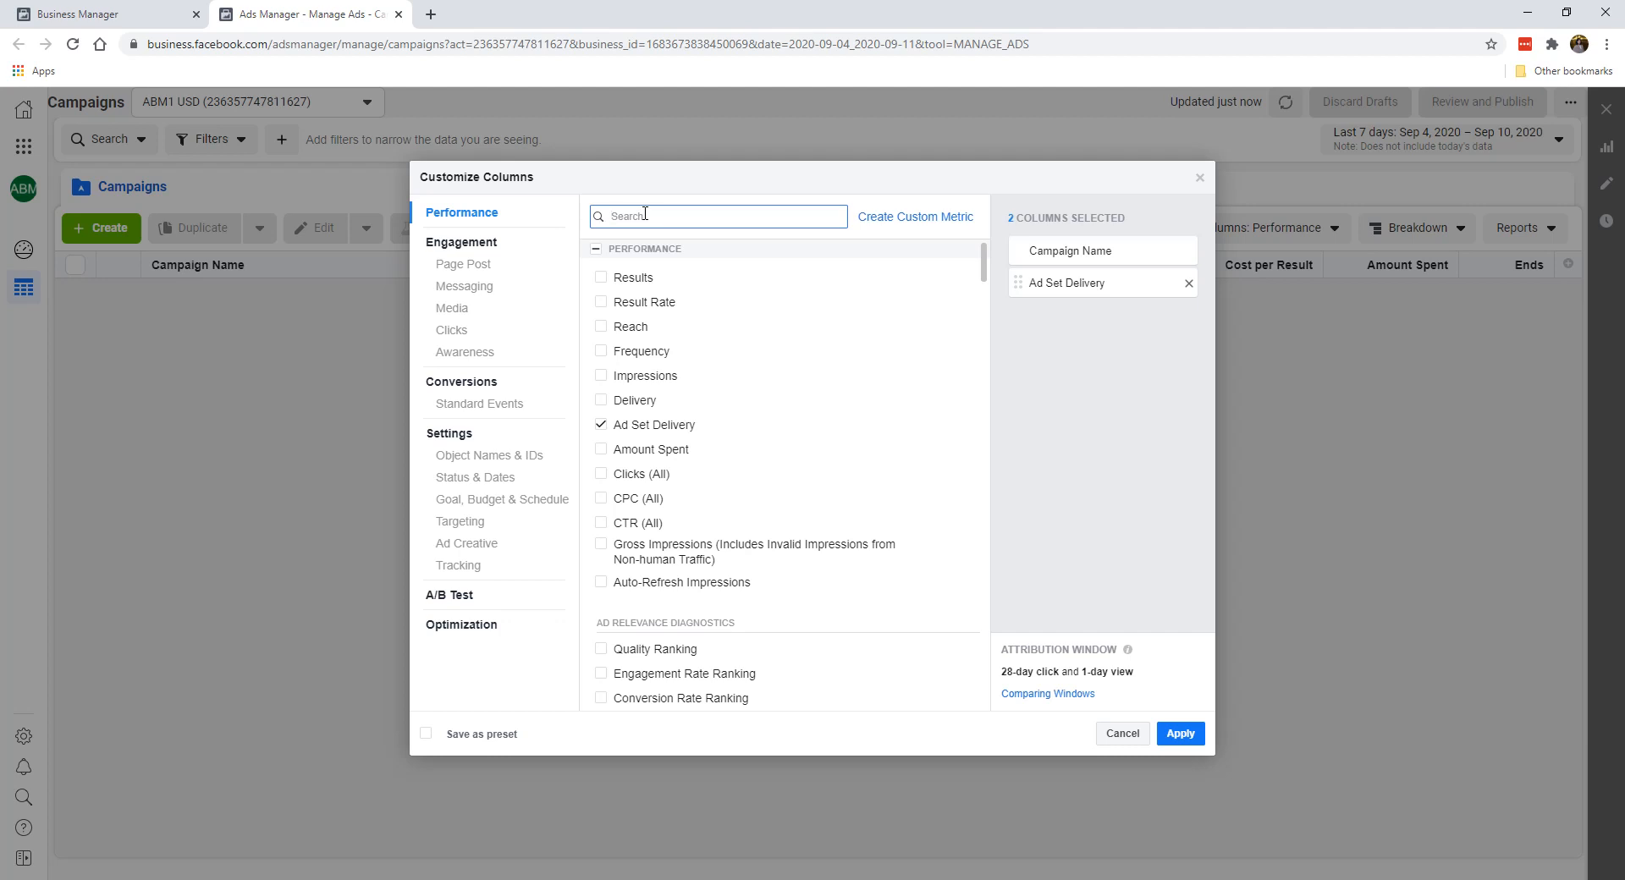
pyautogui.write('budg')
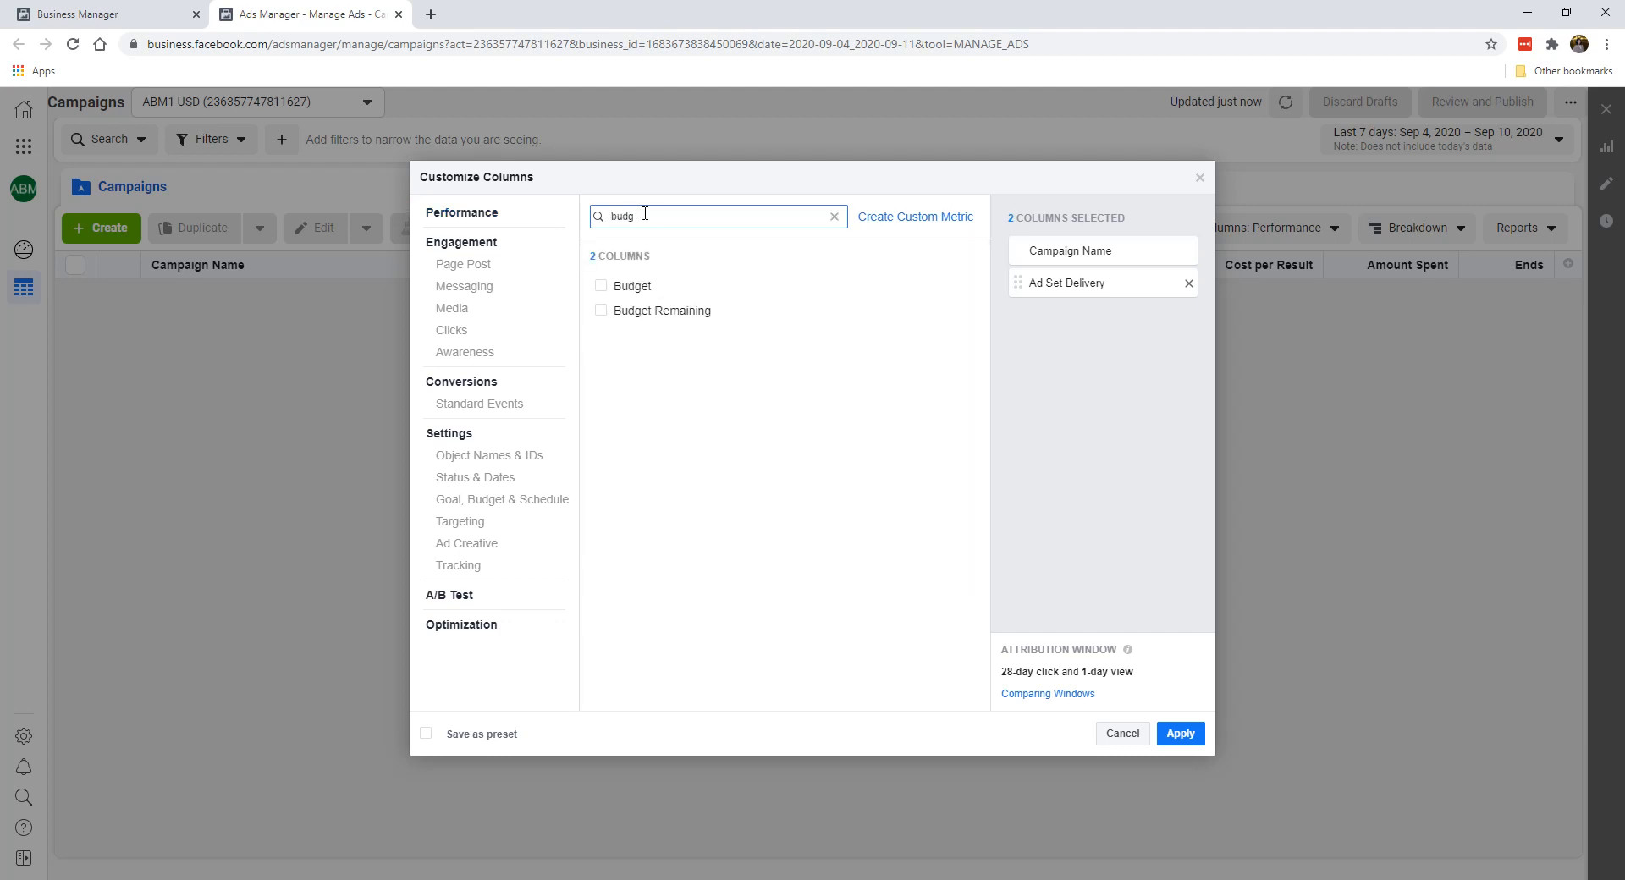
pyautogui.click(602, 291)
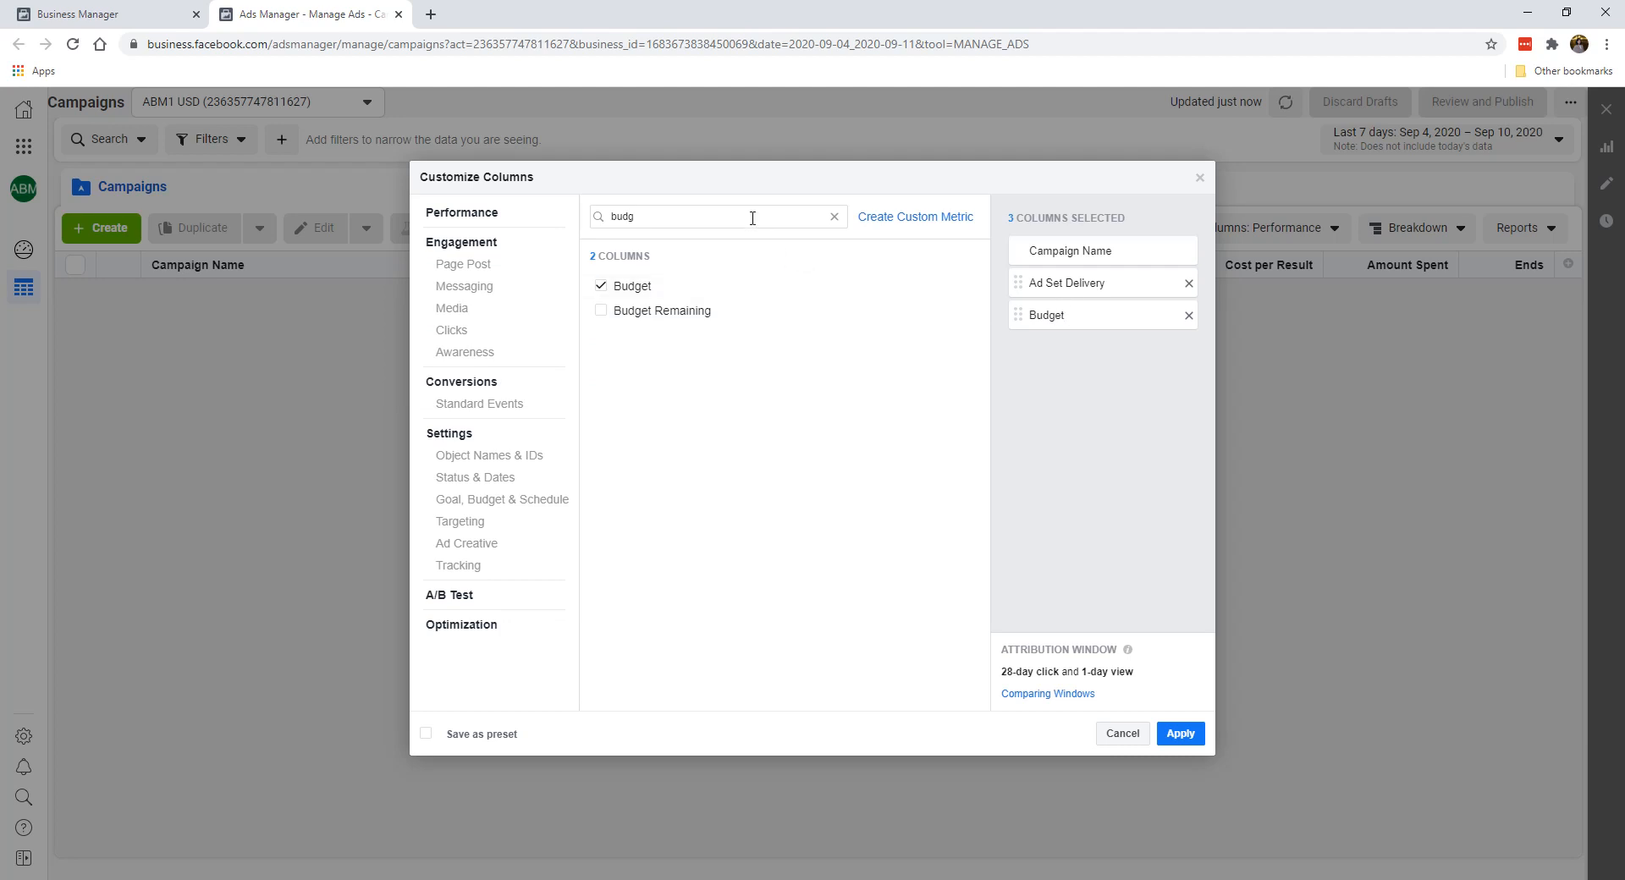
# Search the available metrics for "amount" and add the Amount Spent column.
pyautogui.moveTo(753, 218); pyautogui.dragTo(570, 192)
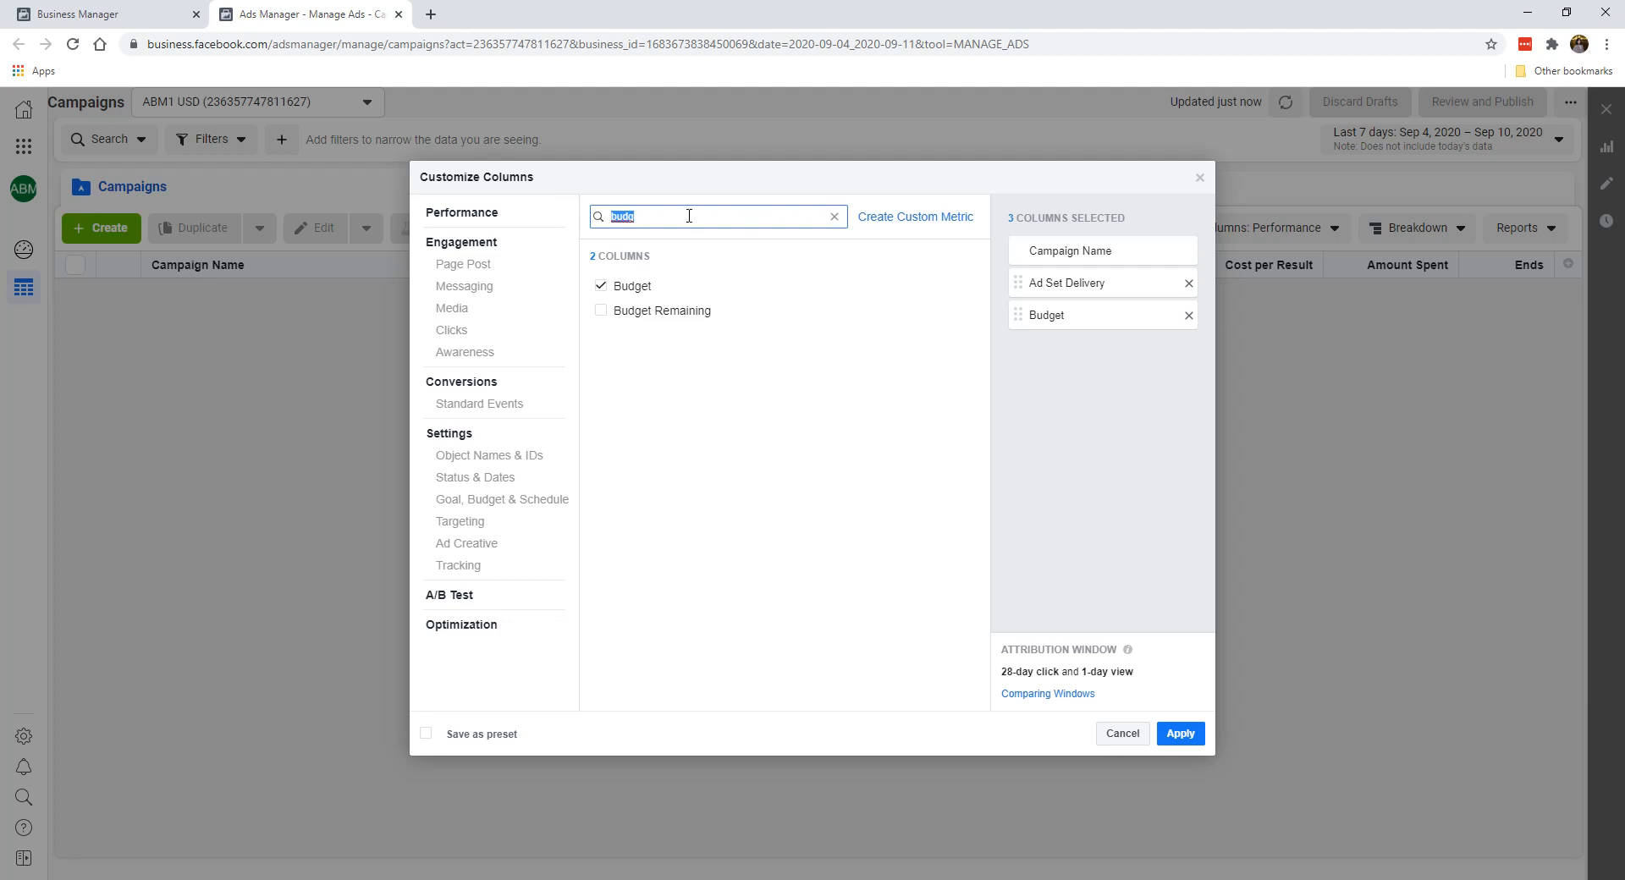
pyautogui.press('BackSpace')
pyautogui.write('amount')
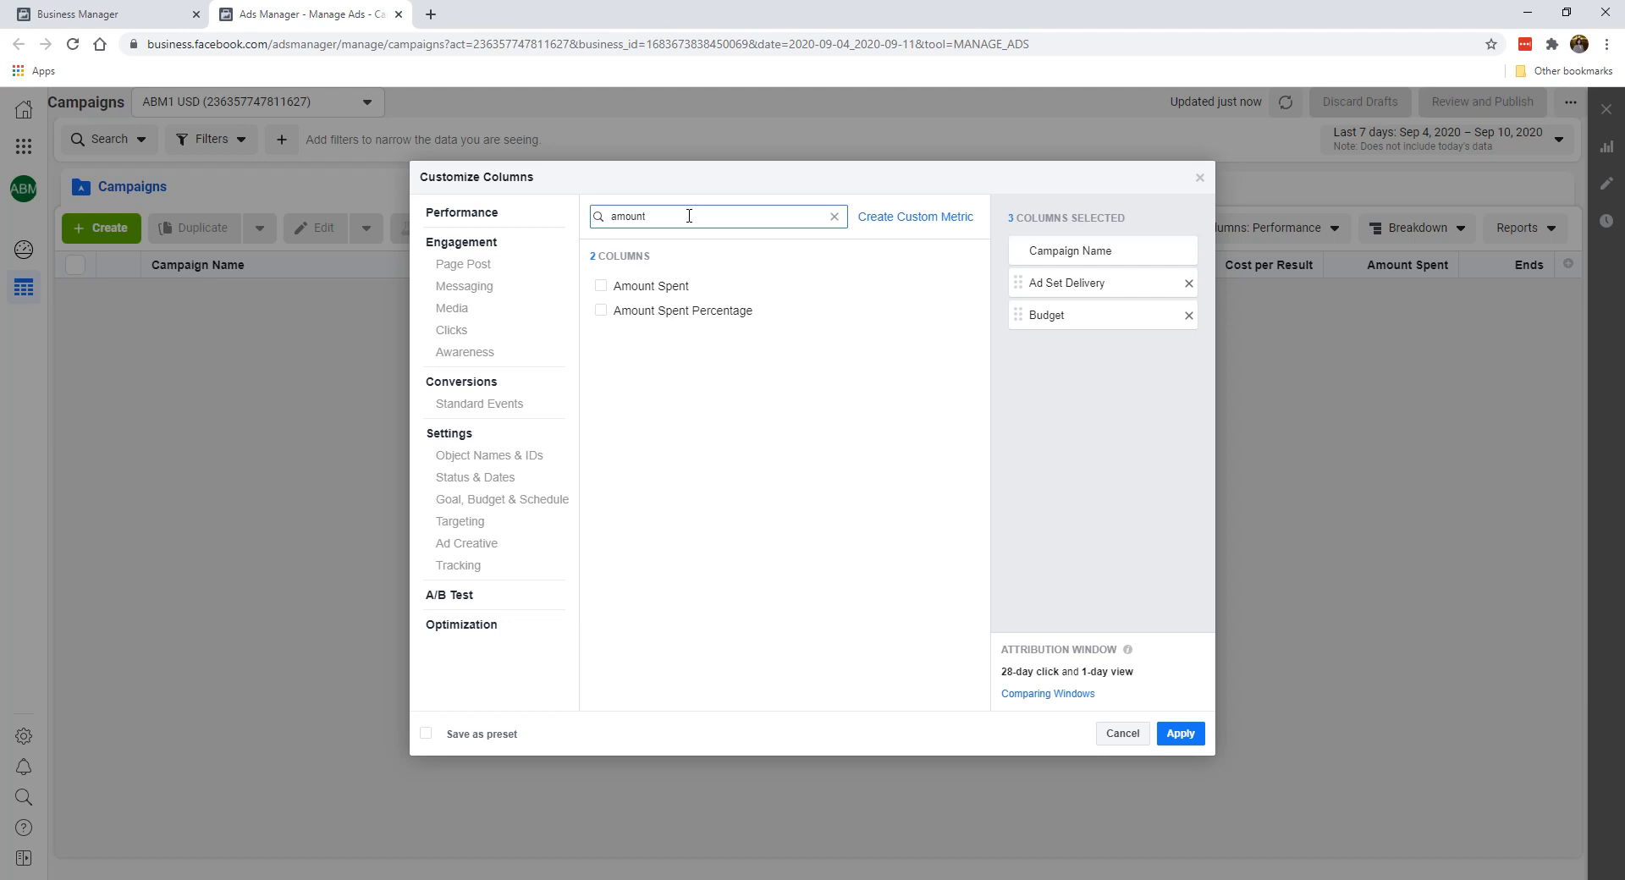
pyautogui.click(642, 286)
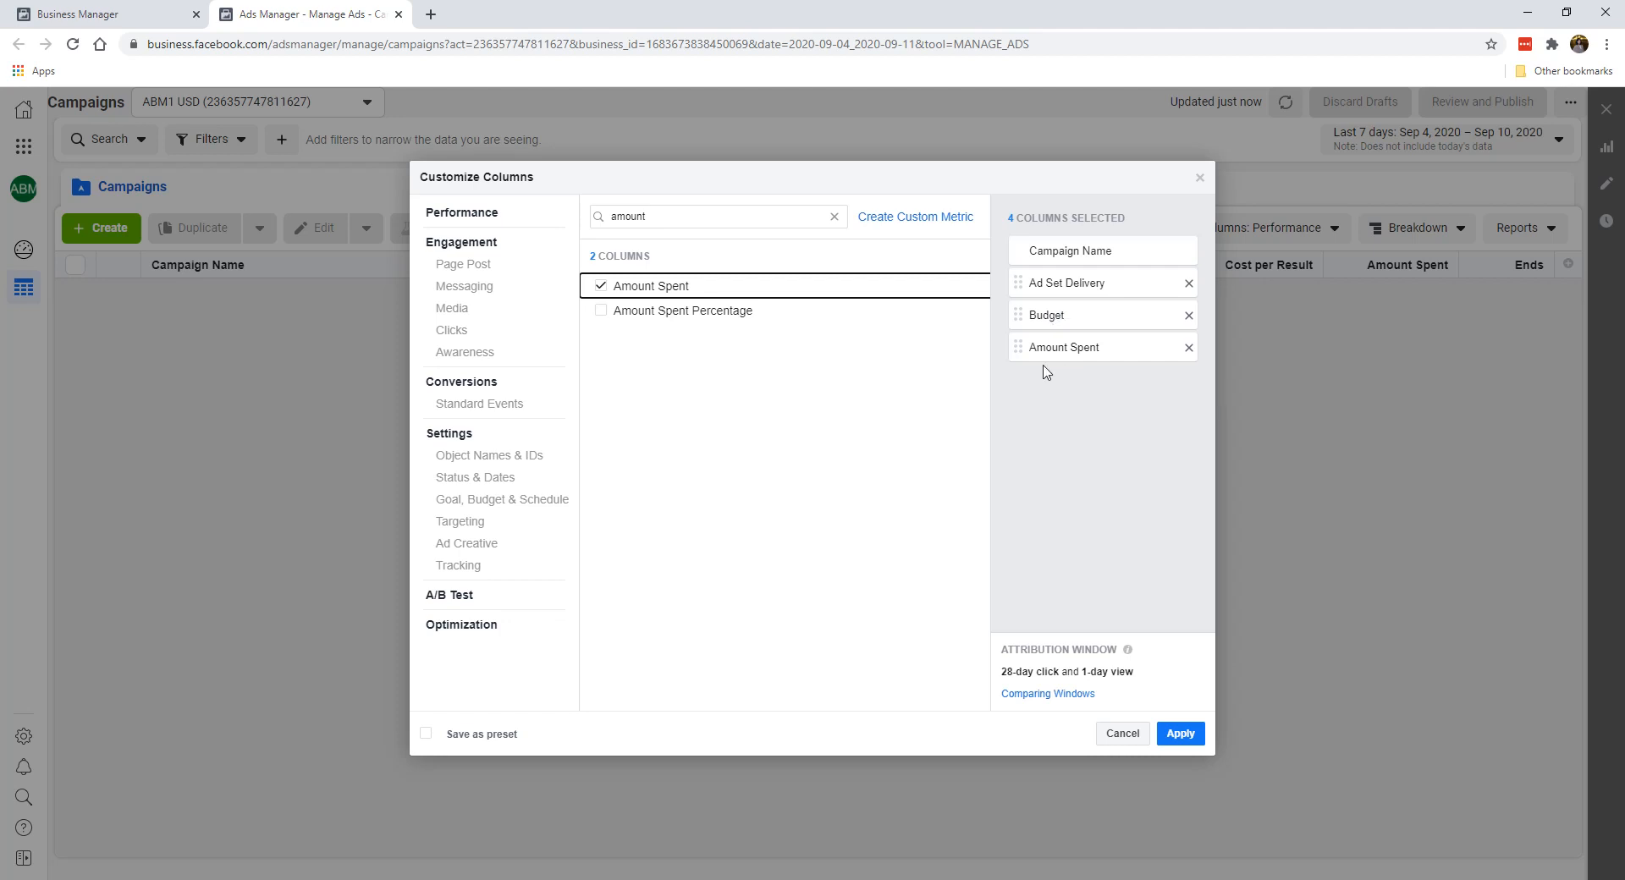
# Search the metrics for "impr" and add the Impressions and CPM (Cost per 1,000 Impressions) columns.
pyautogui.moveTo(678, 217); pyautogui.dragTo(559, 209)
pyautogui.press('BackSpace')
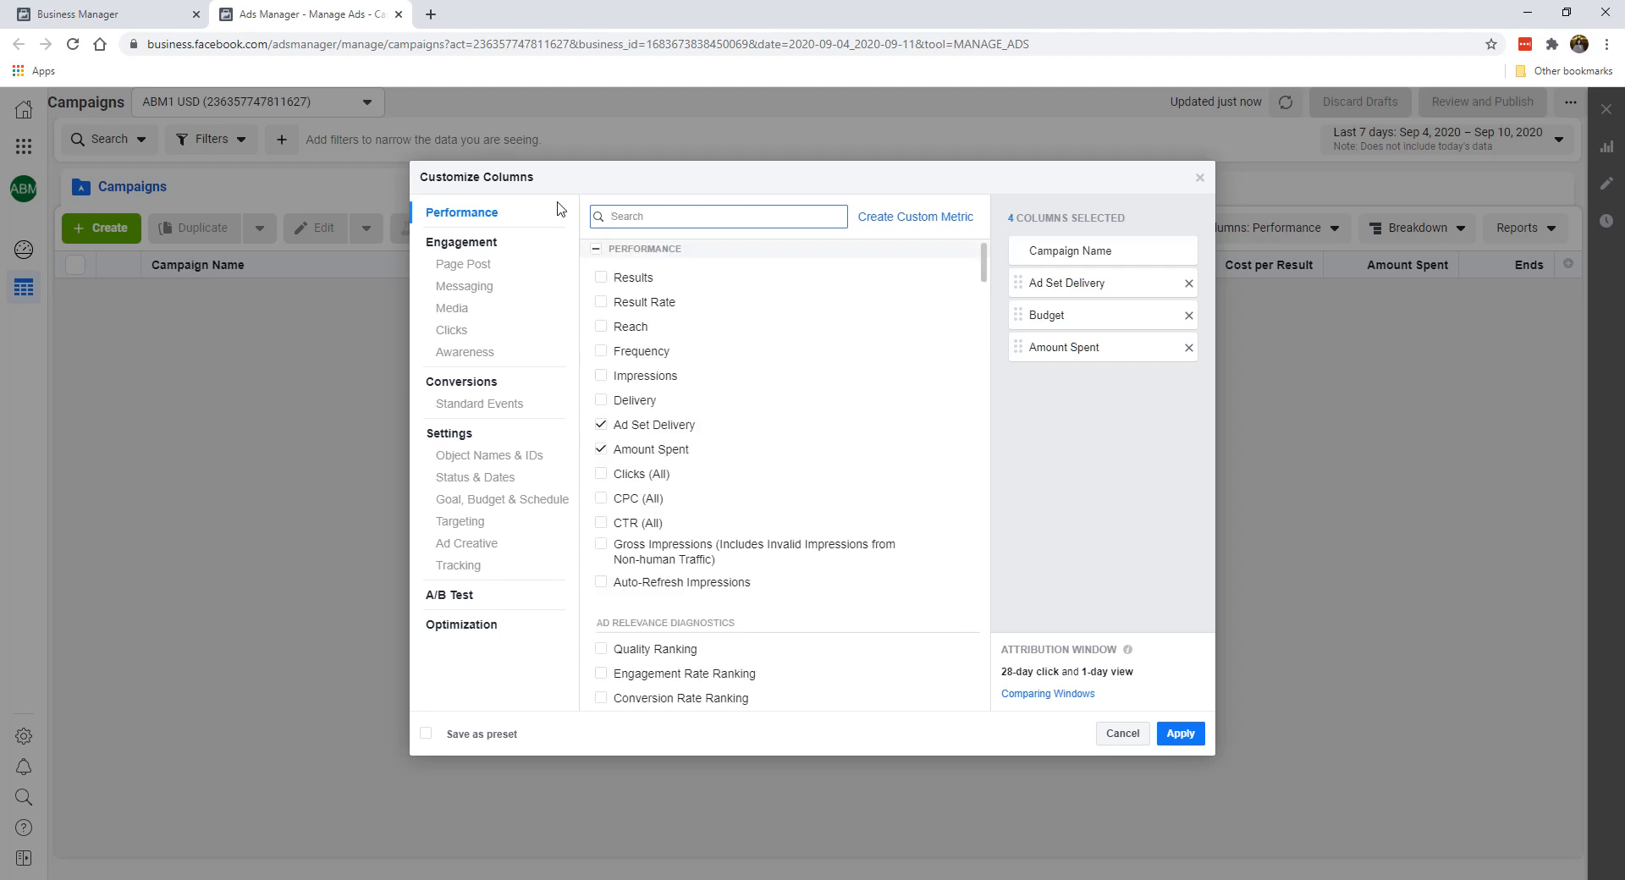
pyautogui.write('impr')
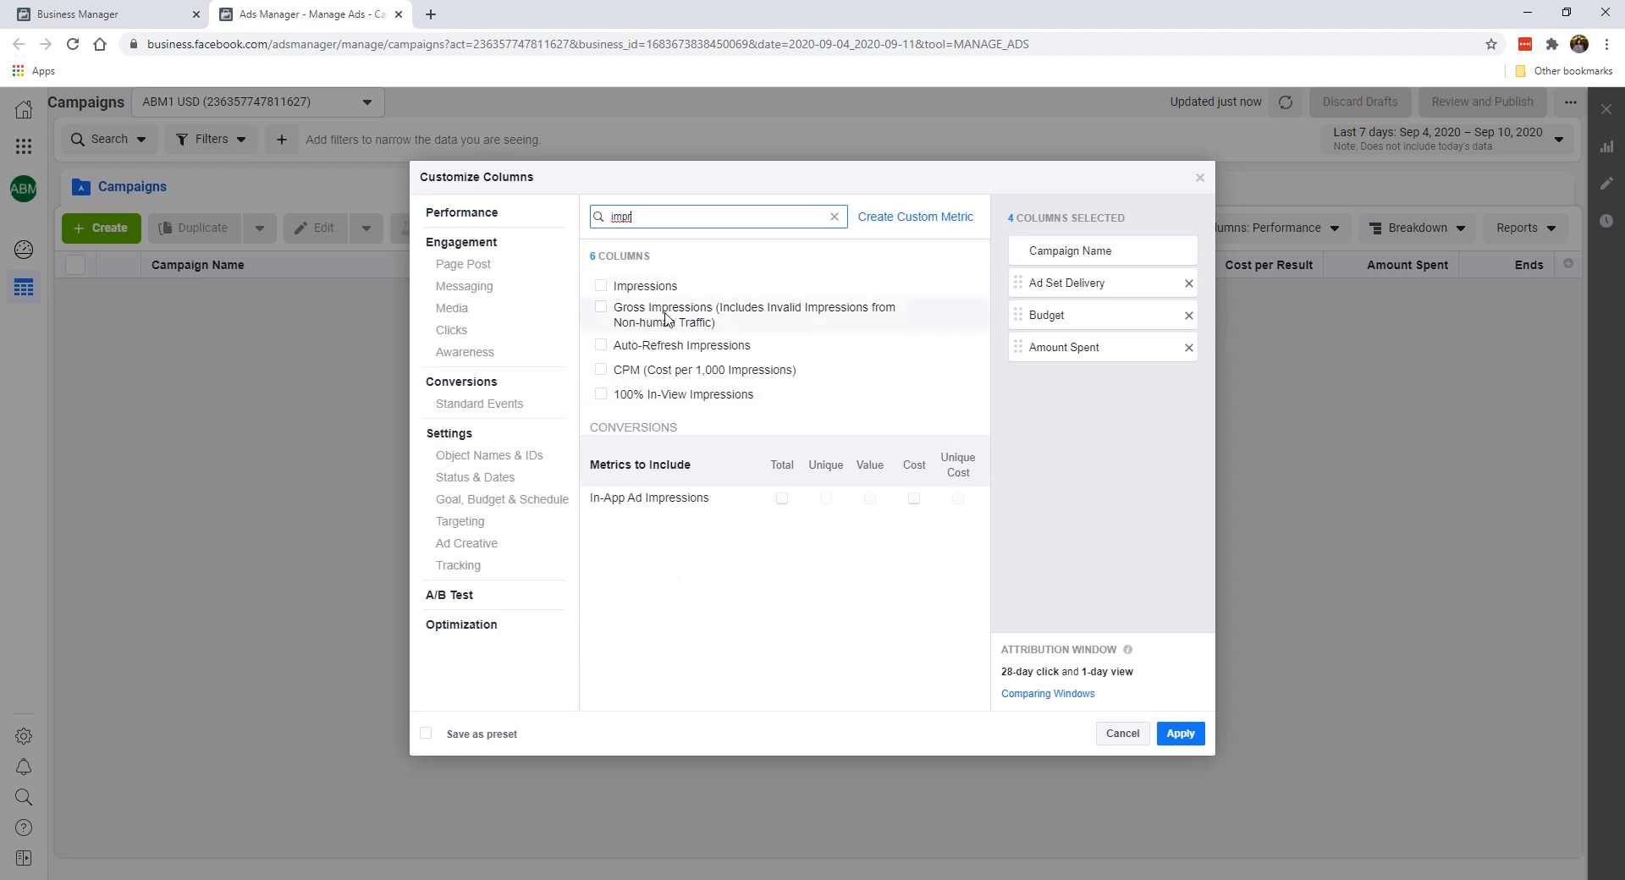
pyautogui.click(601, 287)
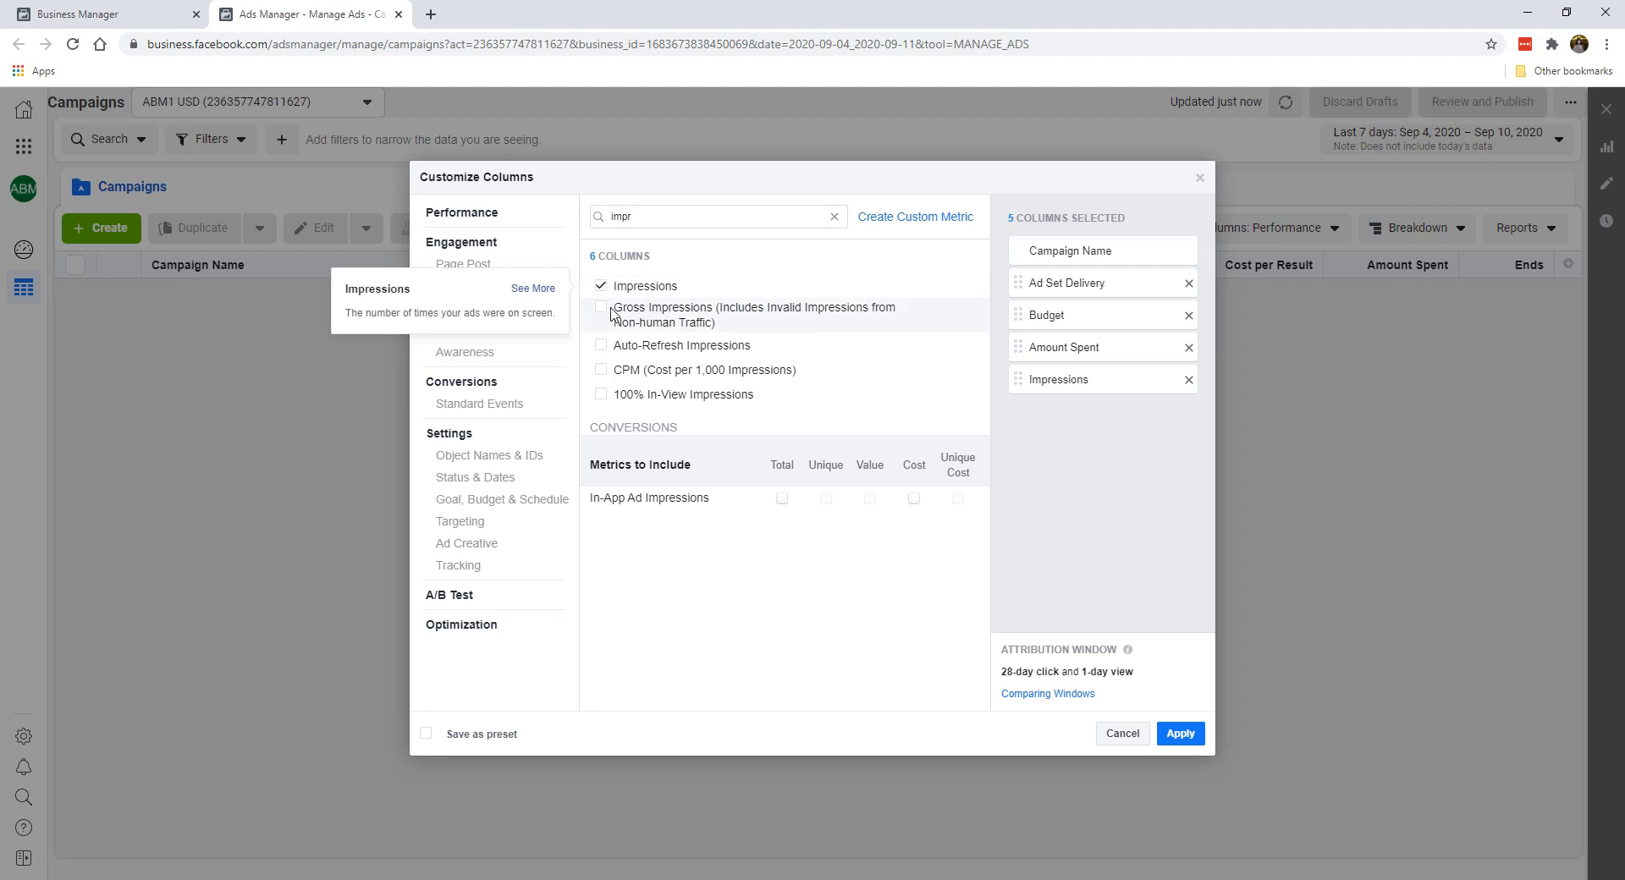
pyautogui.click(601, 371)
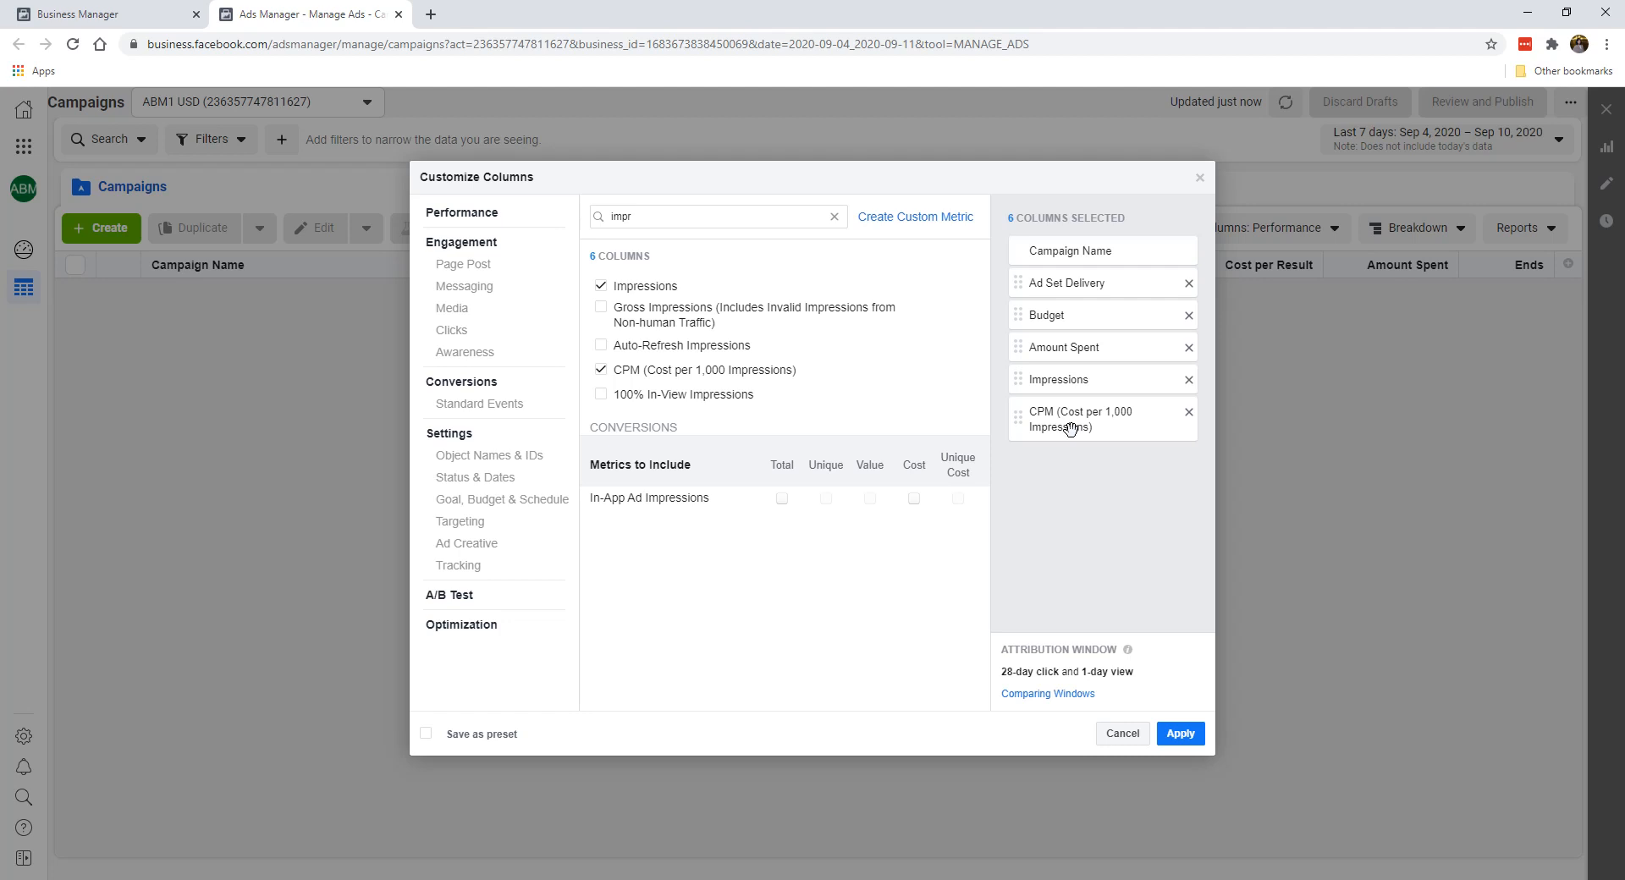
# Try out the Reach column placed between Amount Spent and Impressions, and remove it from the selection again.
pyautogui.click(834, 216)
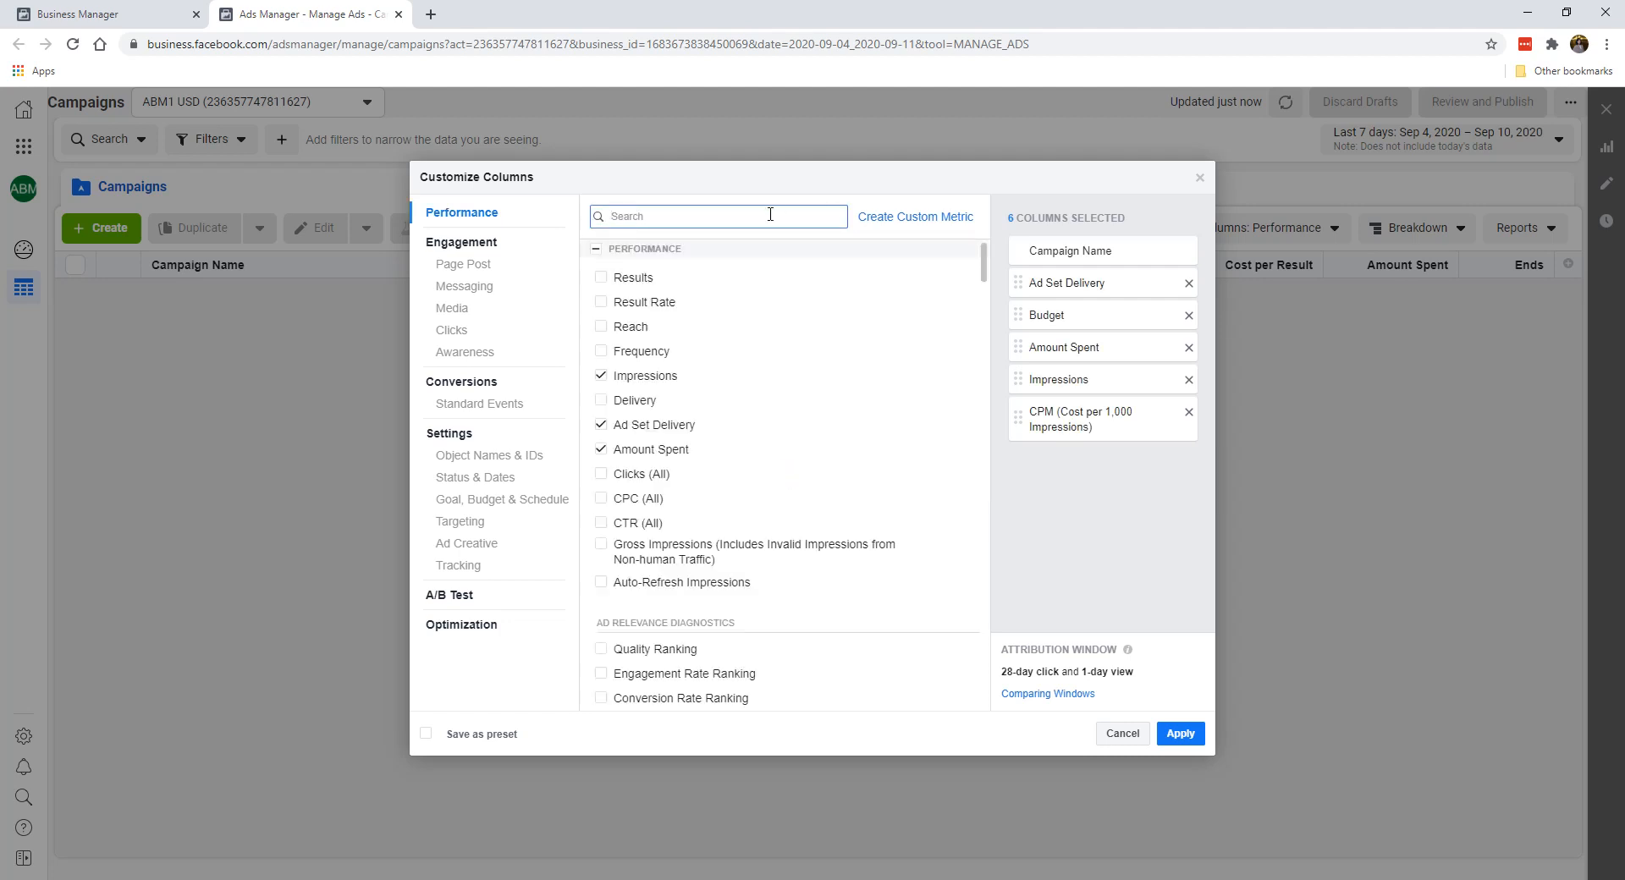
pyautogui.write('reac')
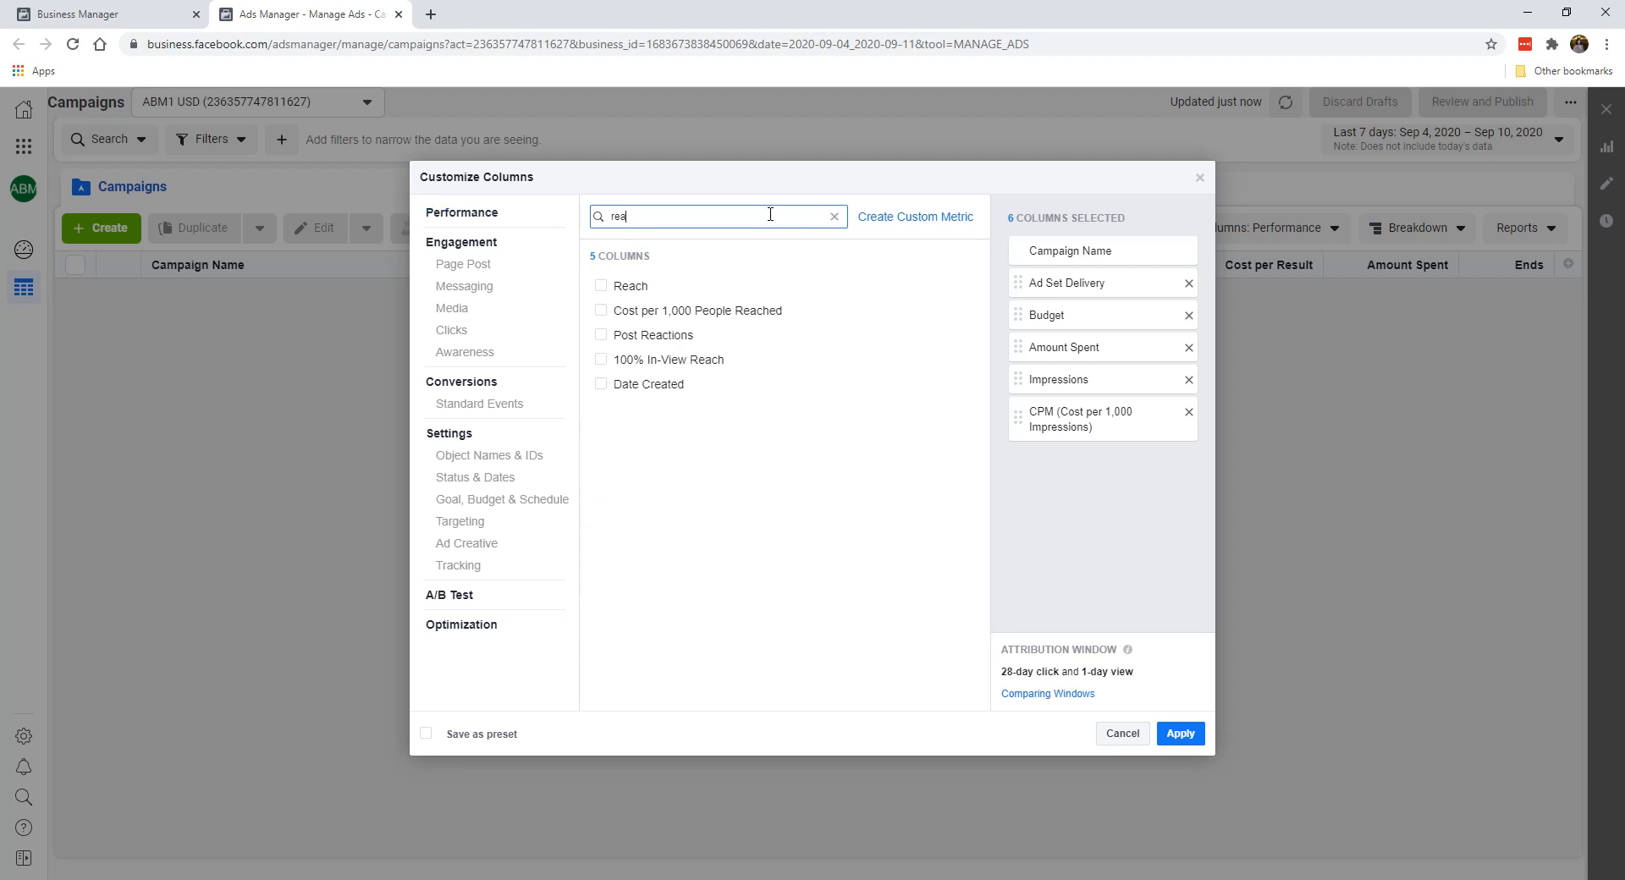
pyautogui.click(718, 284)
pyautogui.moveTo(1040, 464); pyautogui.dragTo(1076, 475)
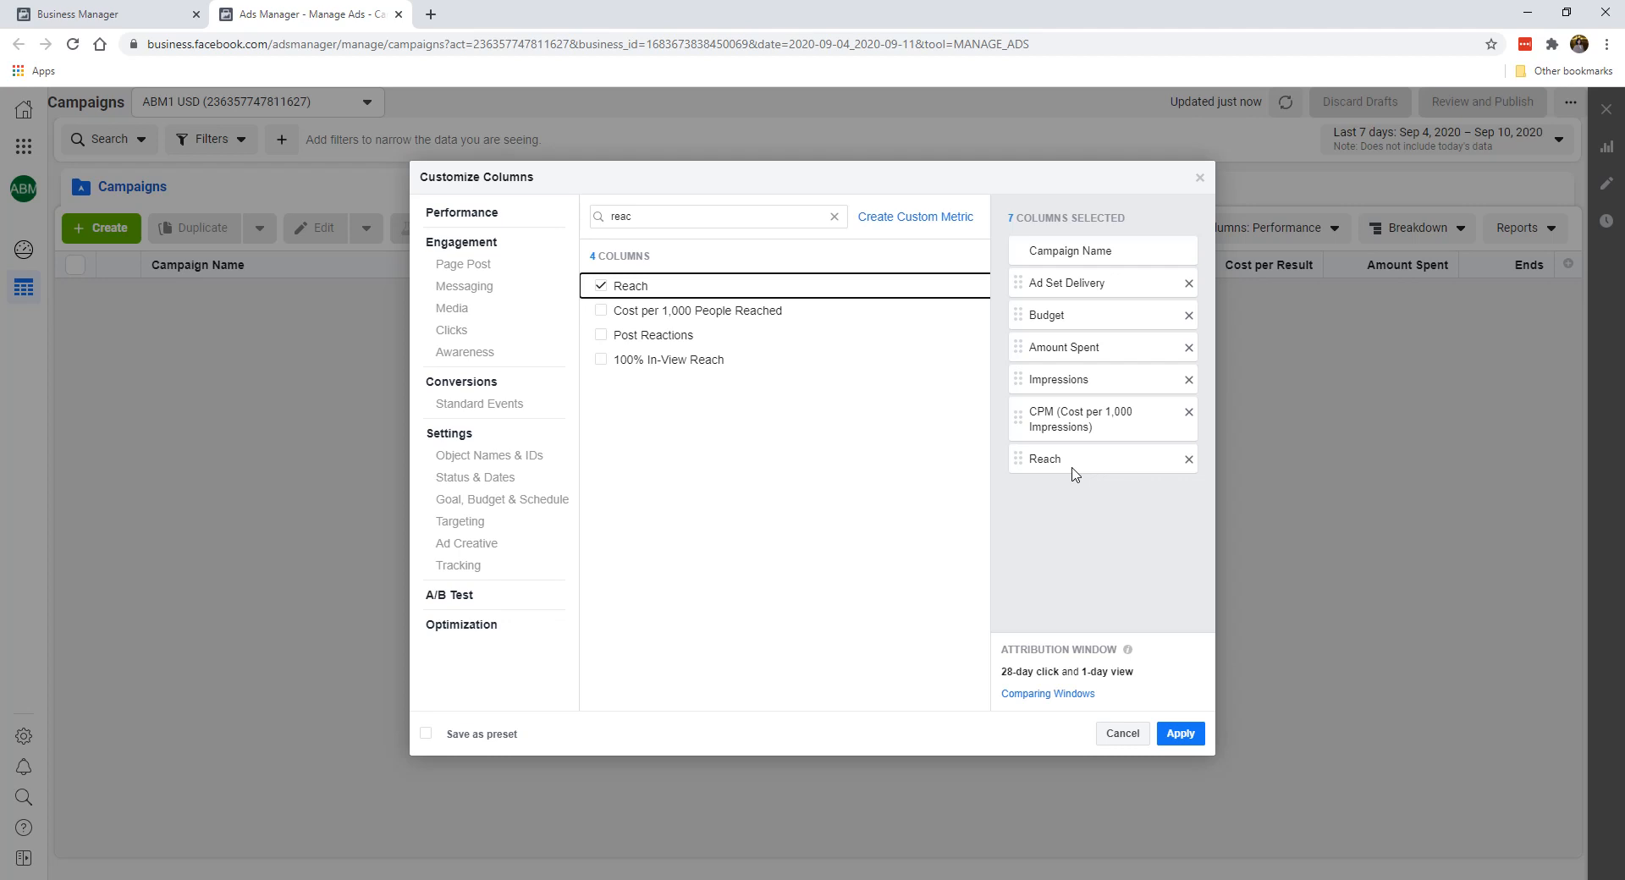
pyautogui.moveTo(1073, 472); pyautogui.dragTo(1056, 371)
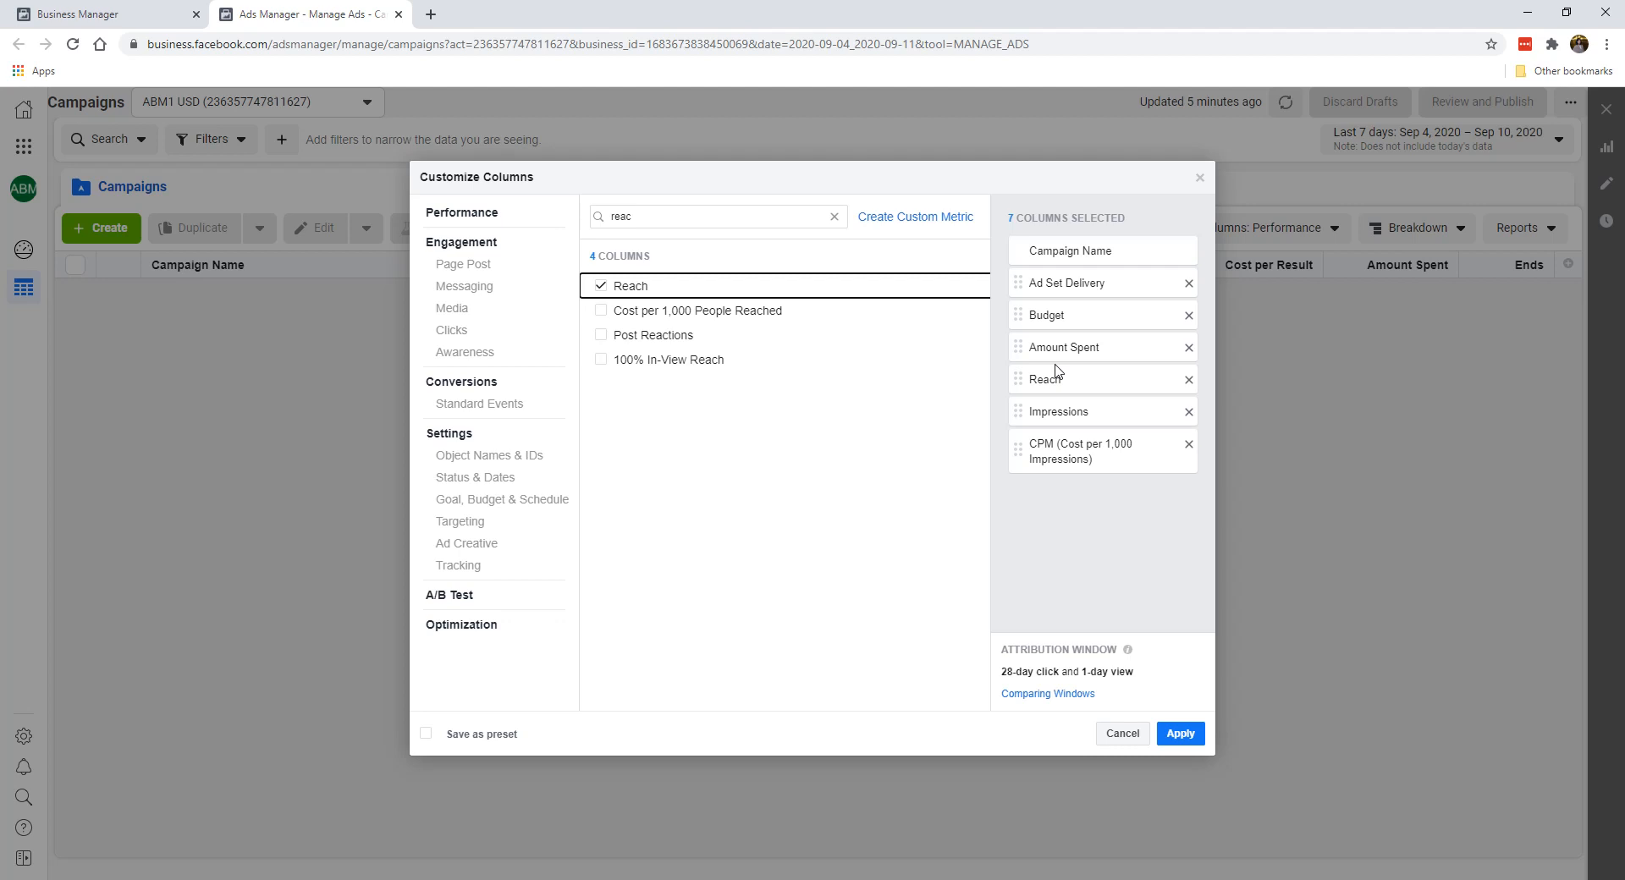
pyautogui.click(1190, 380)
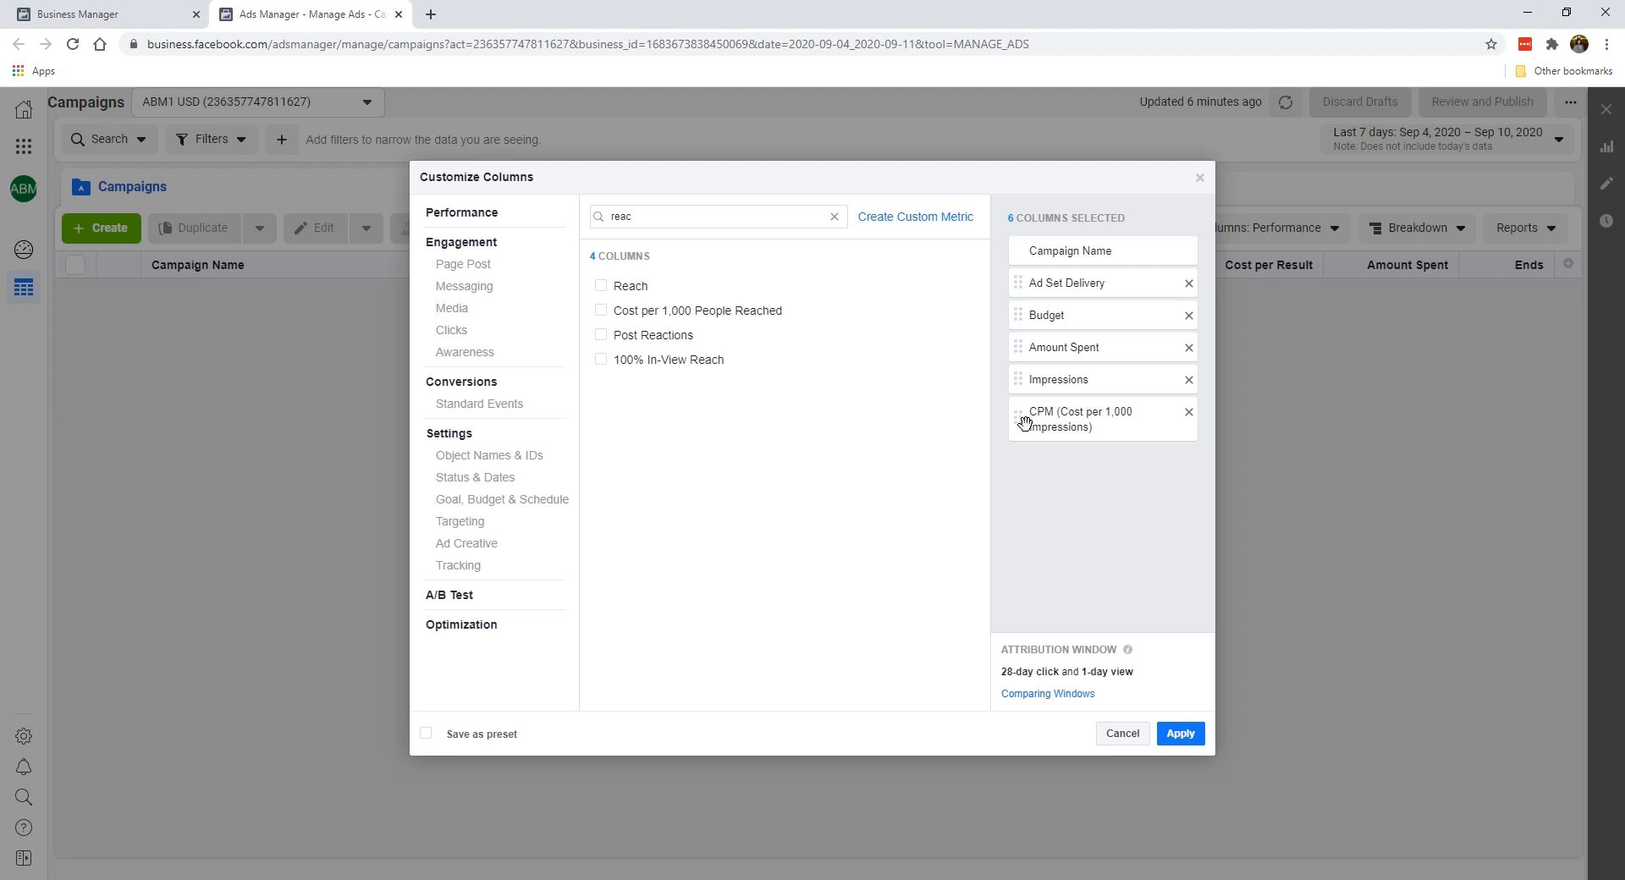
# Search the metrics for "link" and add the Link Clicks and CPC (Cost per Link Click) columns.
pyautogui.click(835, 217)
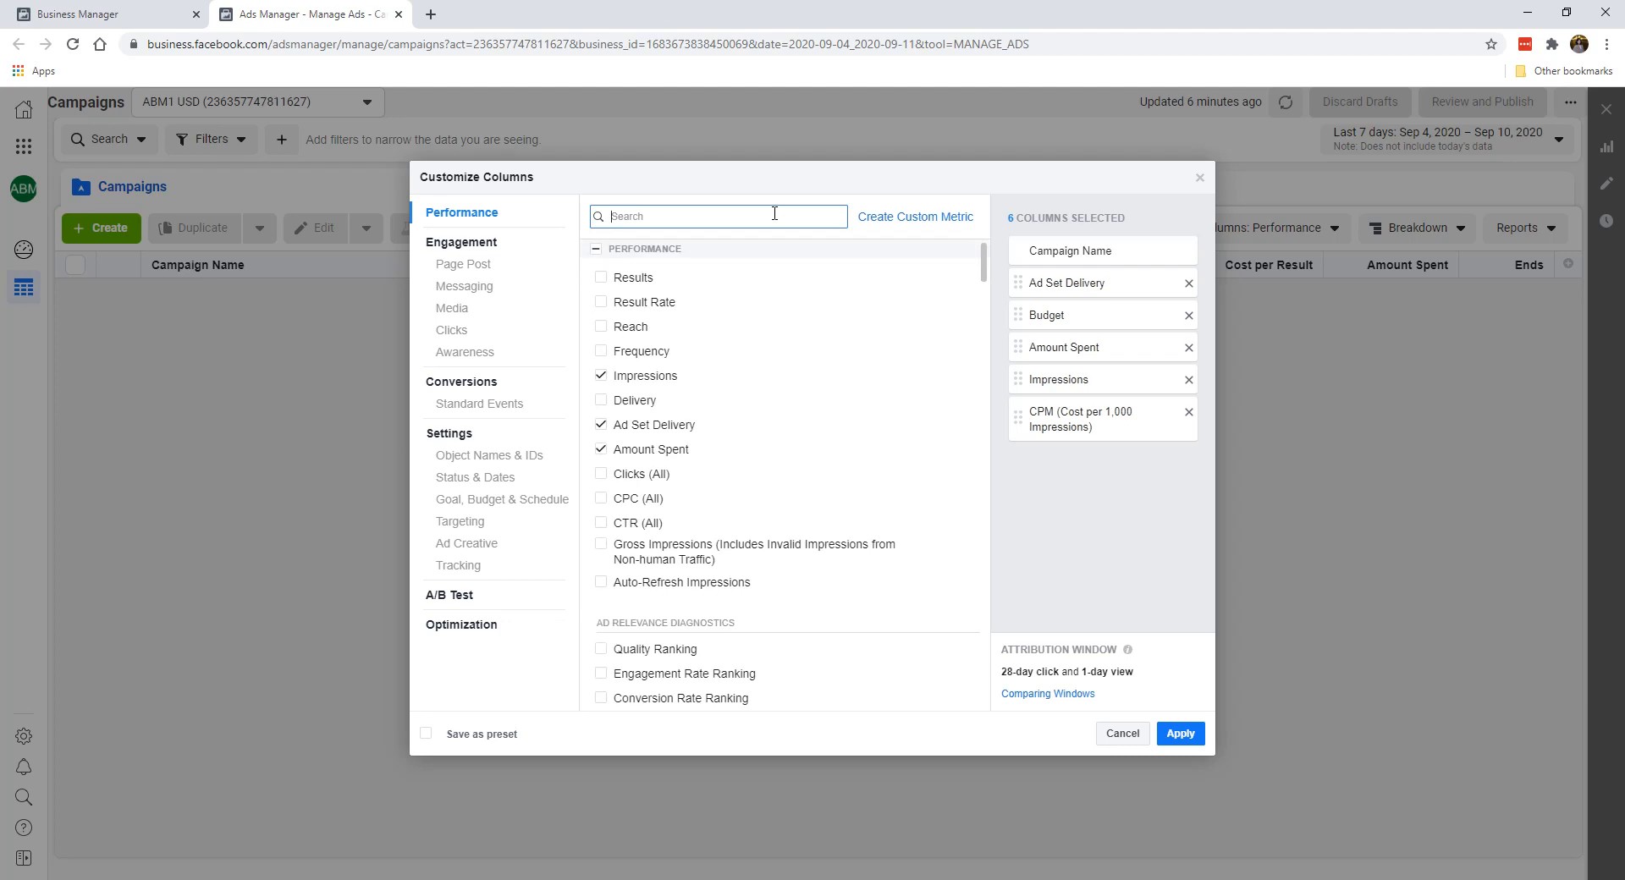
pyautogui.write('link')
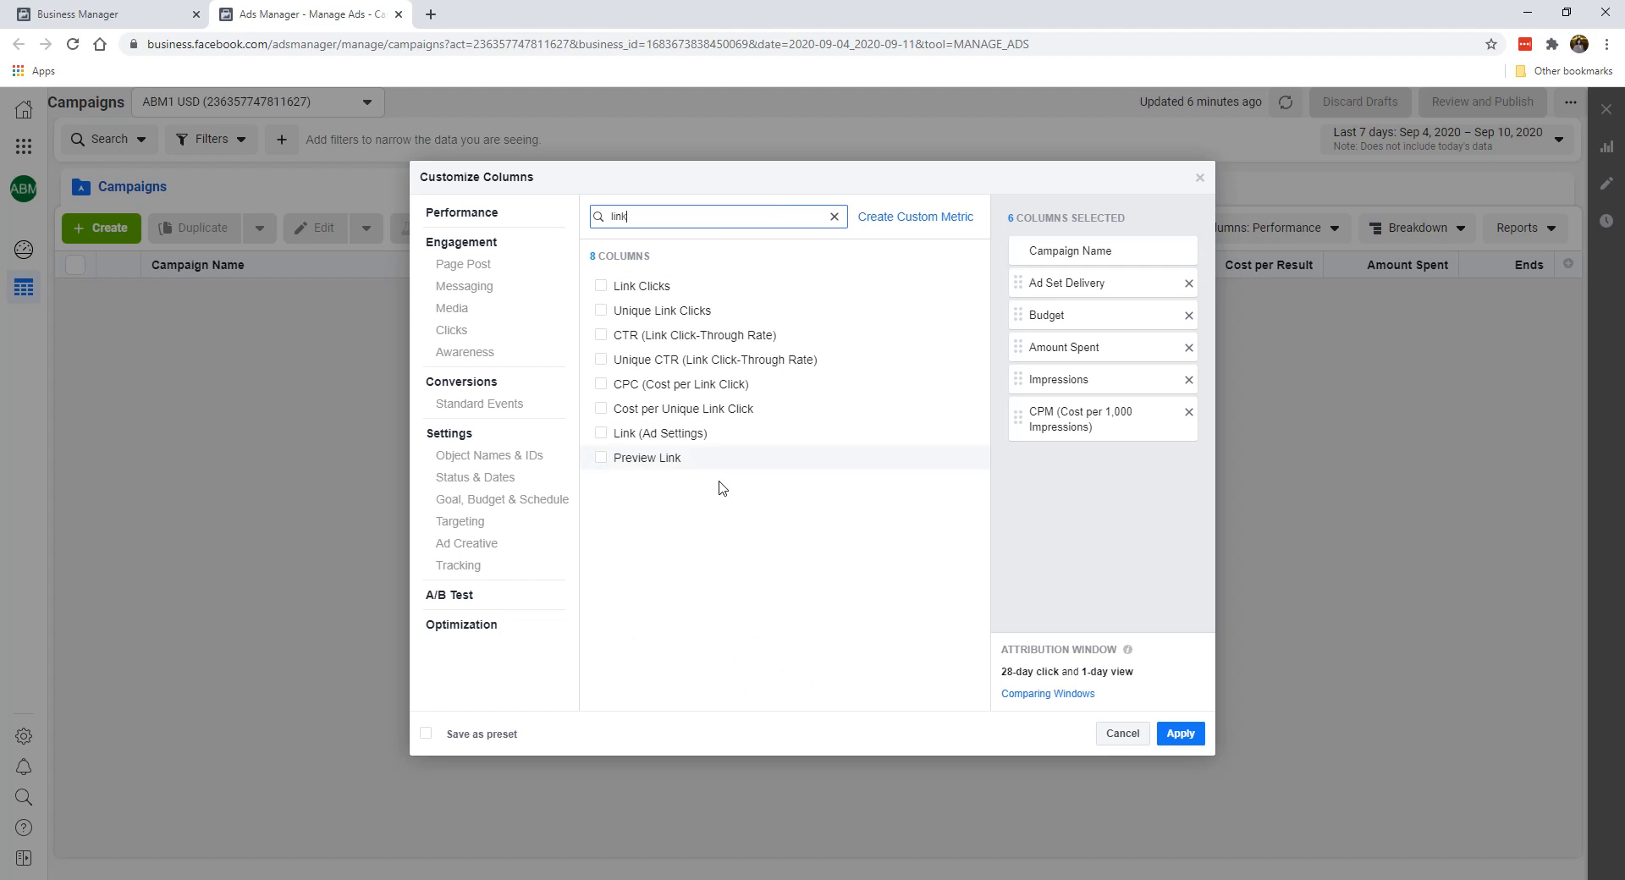
pyautogui.click(652, 292)
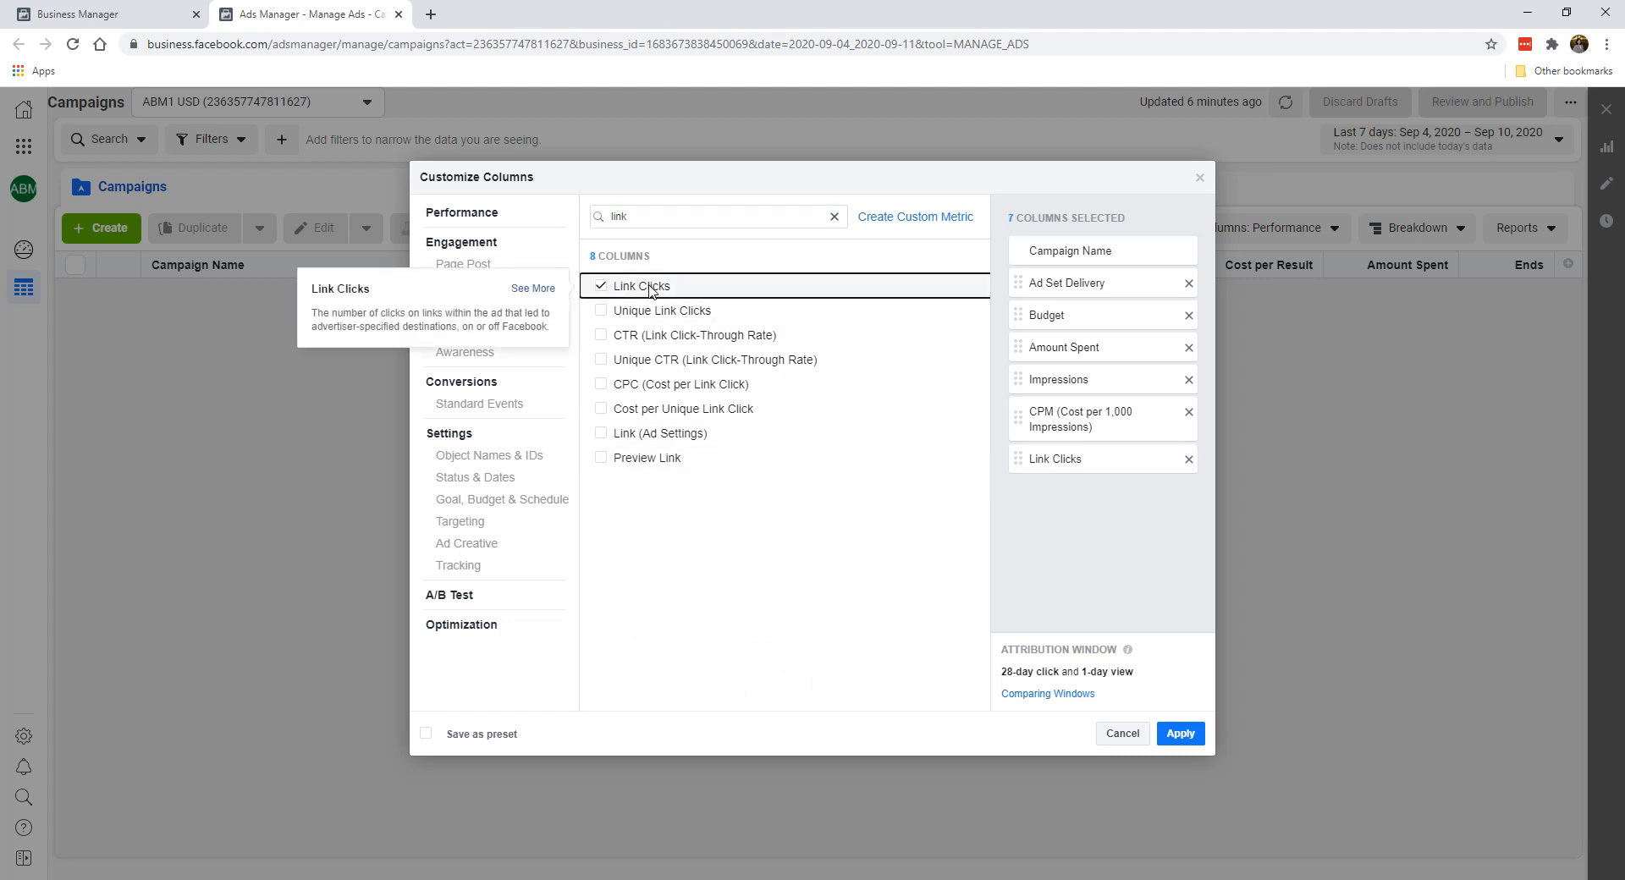
pyautogui.click(641, 391)
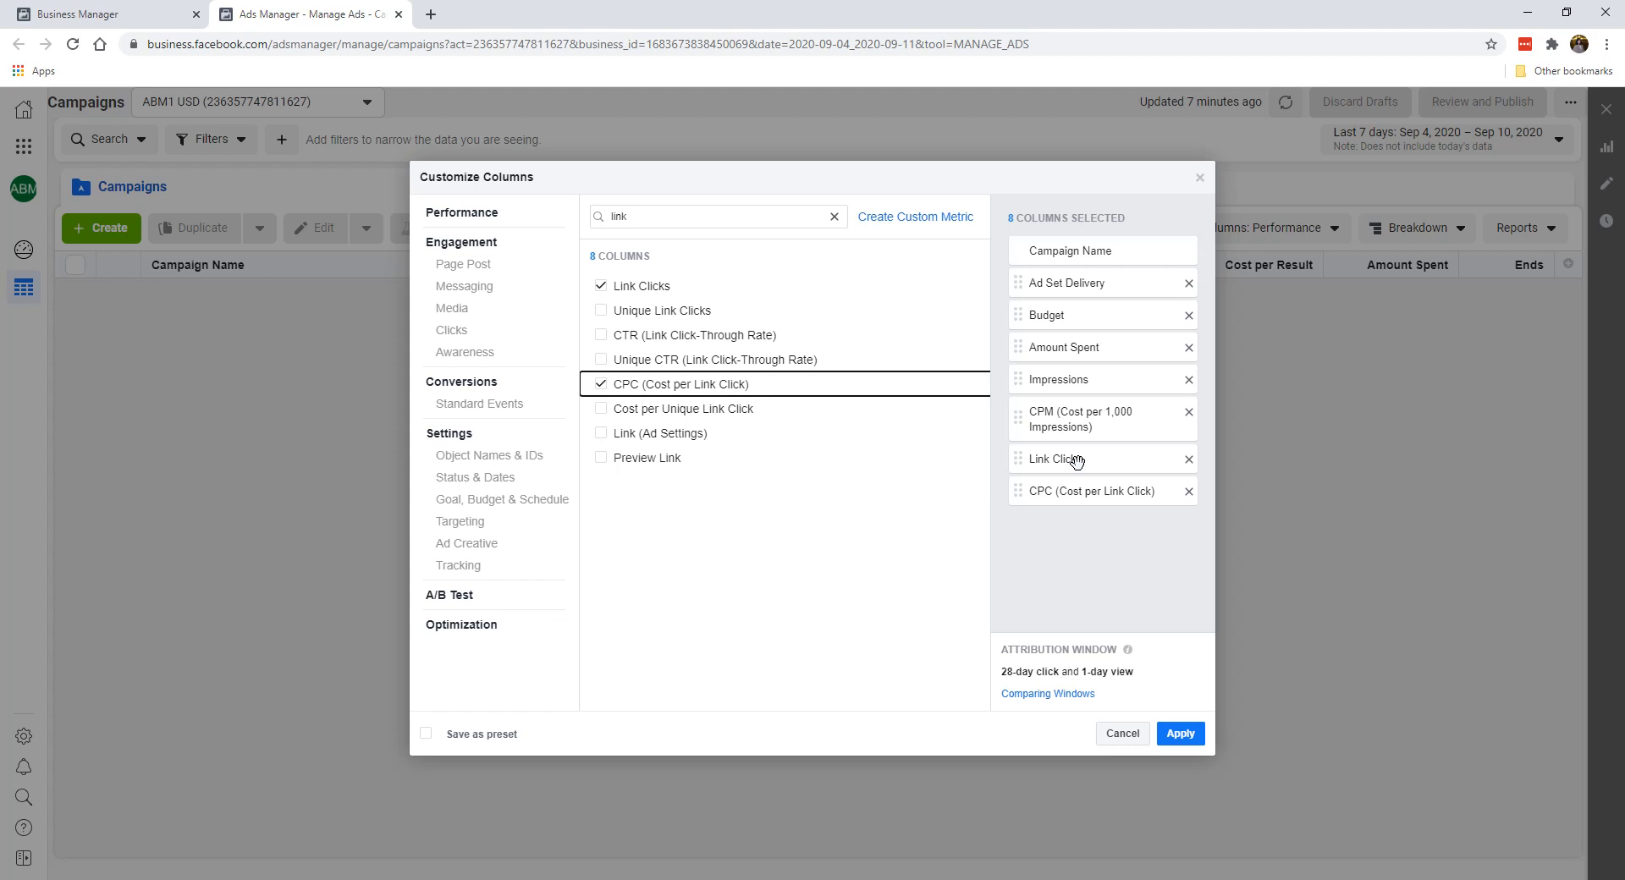
# Search the metrics for "ctr" and add the CTR (Link Click-Through Rate) and CTR (All) columns.
pyautogui.click(834, 216)
pyautogui.write('ctr')
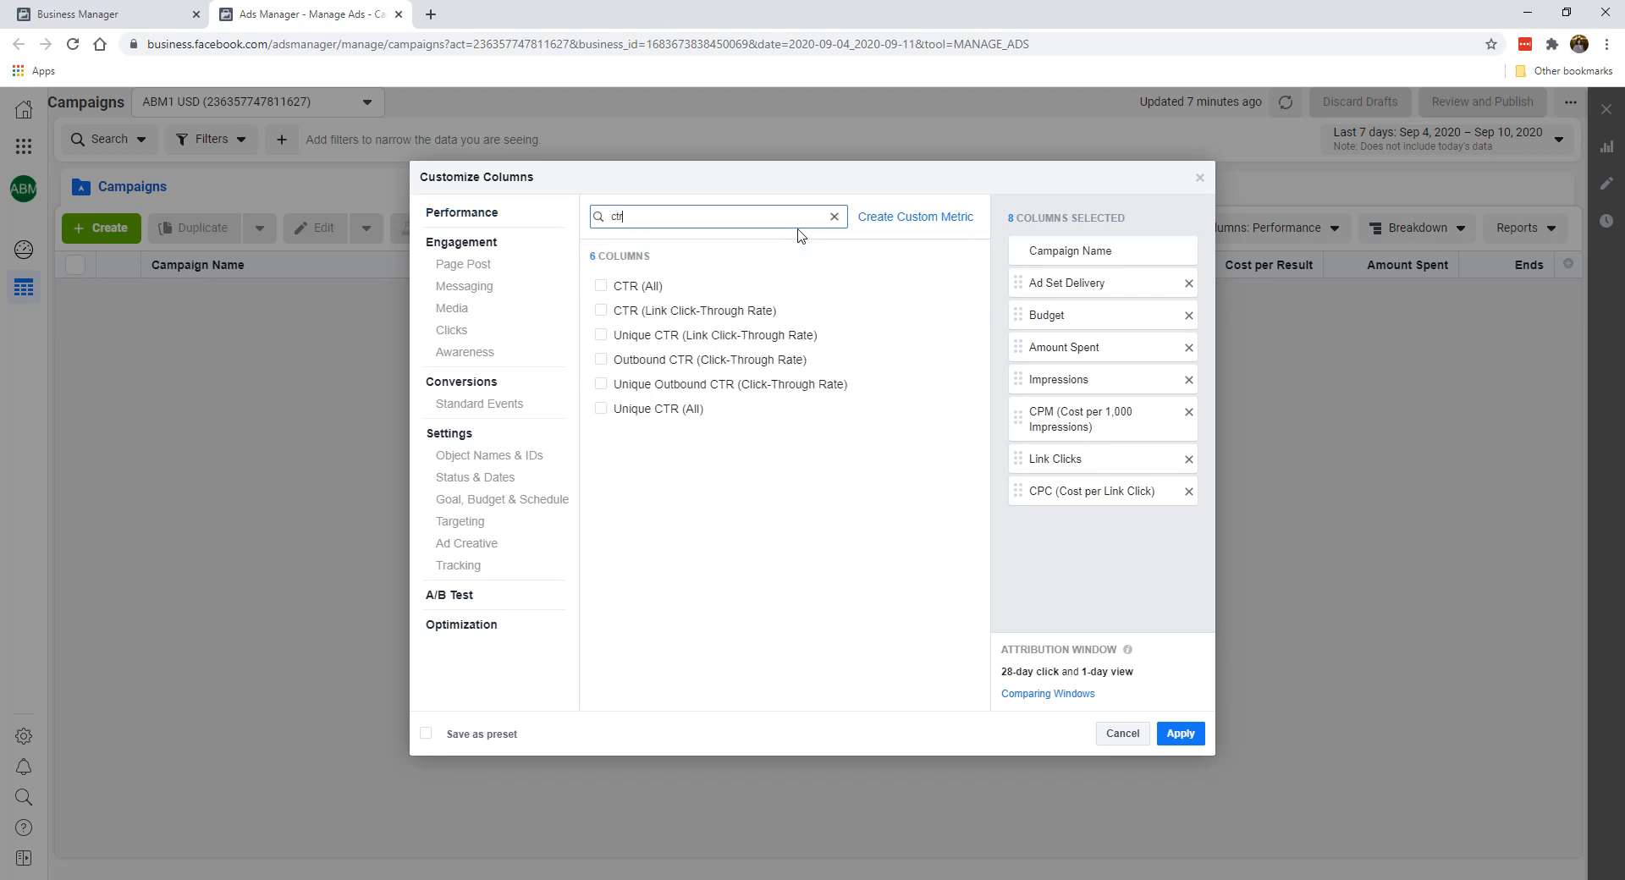
pyautogui.click(683, 316)
pyautogui.click(682, 313)
pyautogui.click(653, 288)
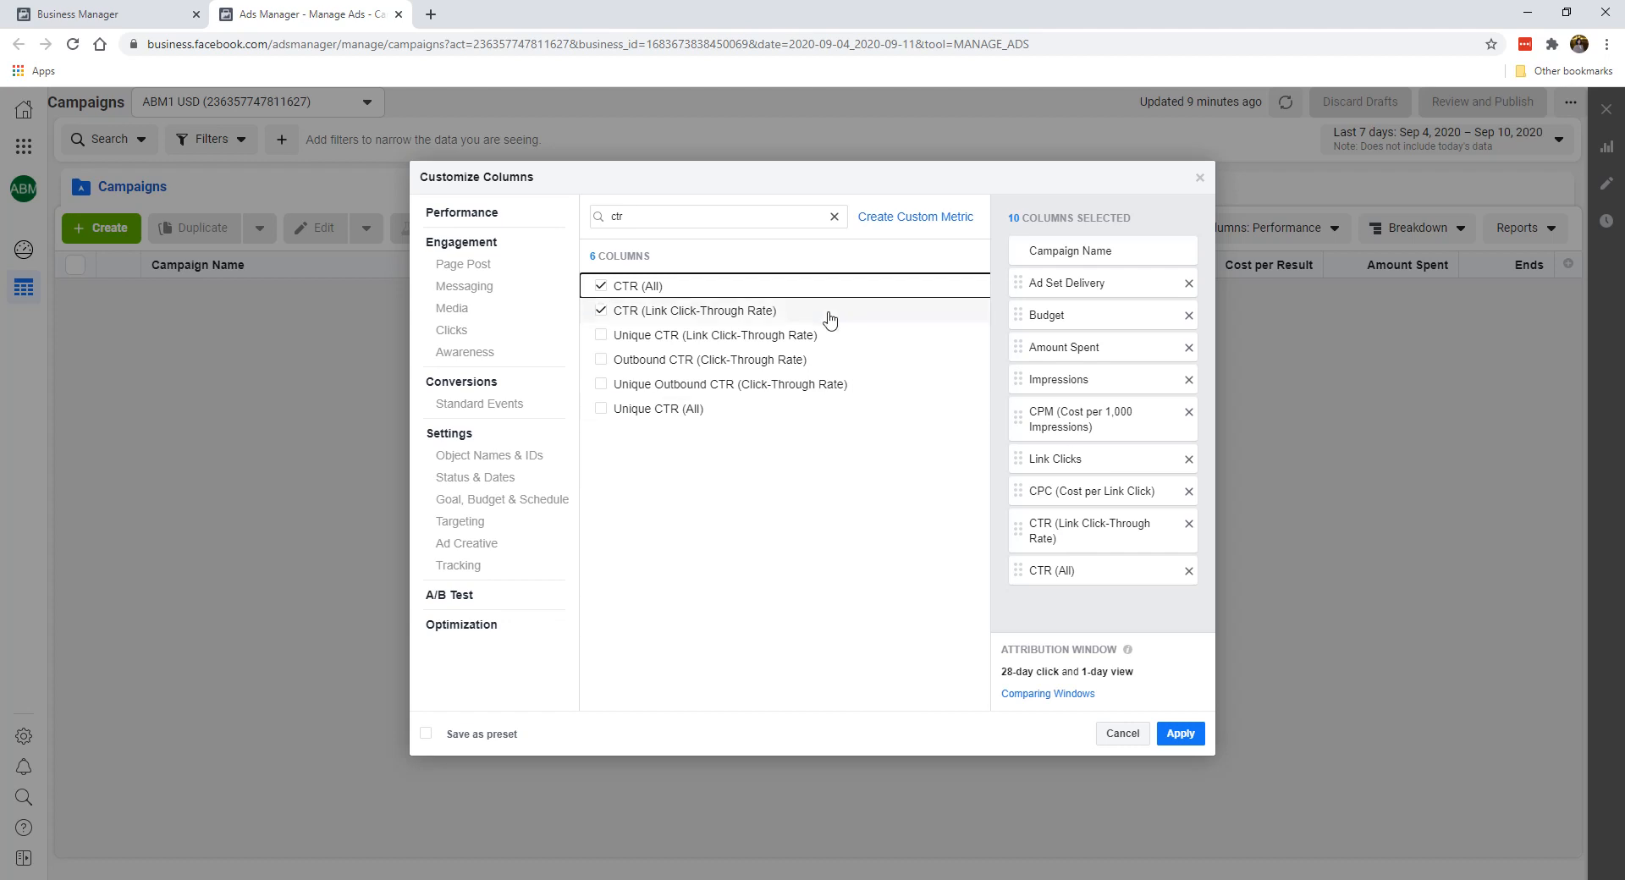
# Search the metrics for "lead" and add the total and cost columns of the Leads metric.
pyautogui.moveTo(665, 220); pyautogui.dragTo(568, 232)
pyautogui.press('BackSpace')
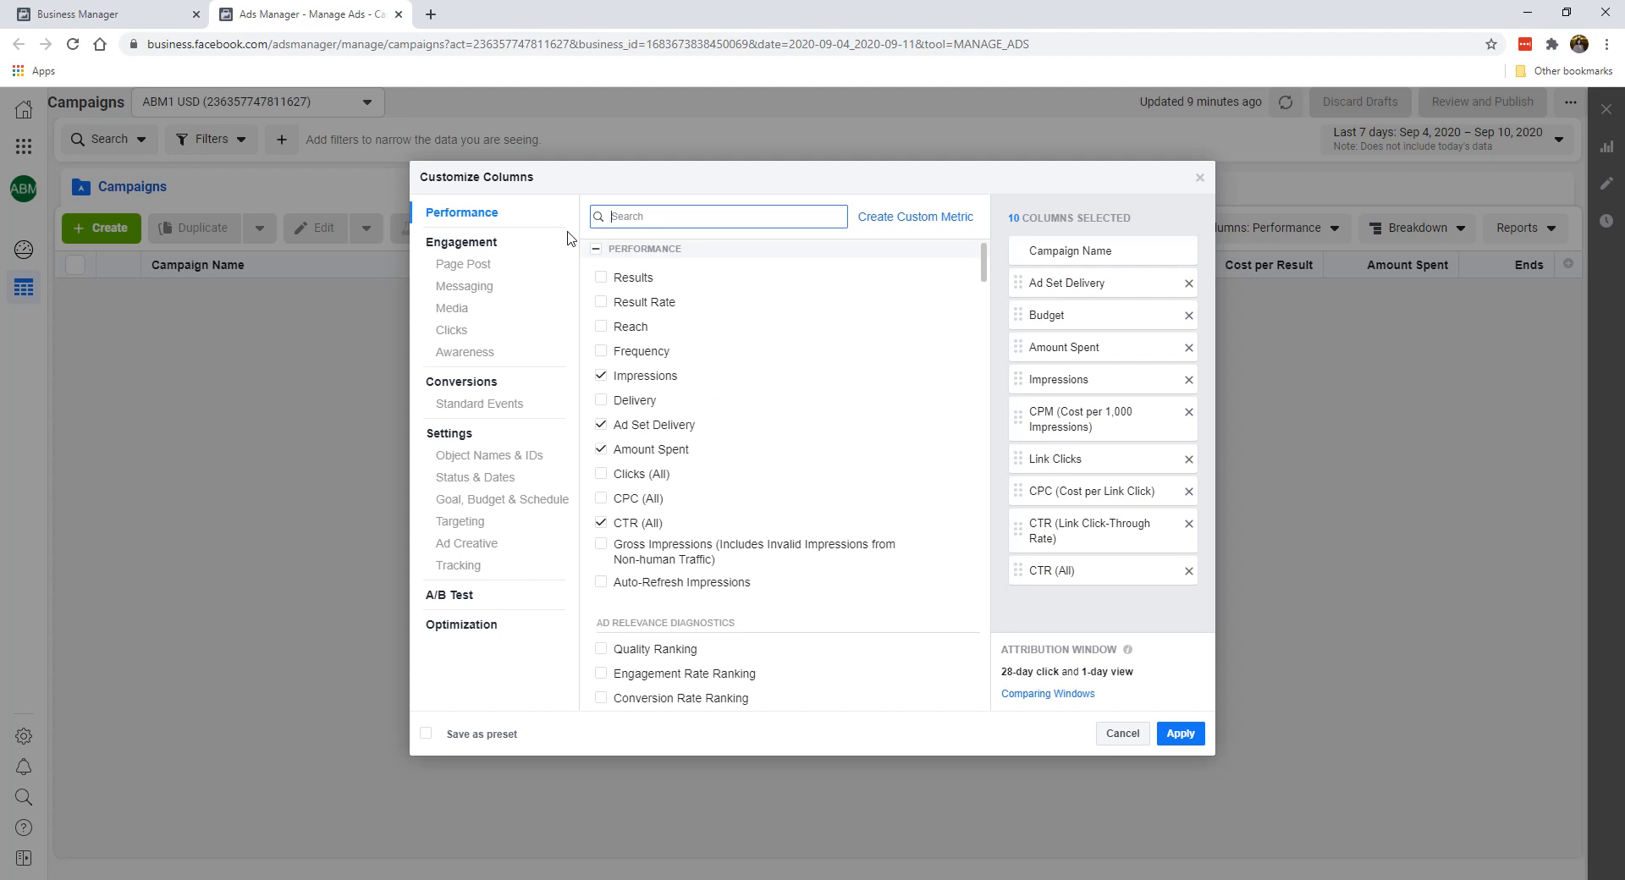
pyautogui.write('lead')
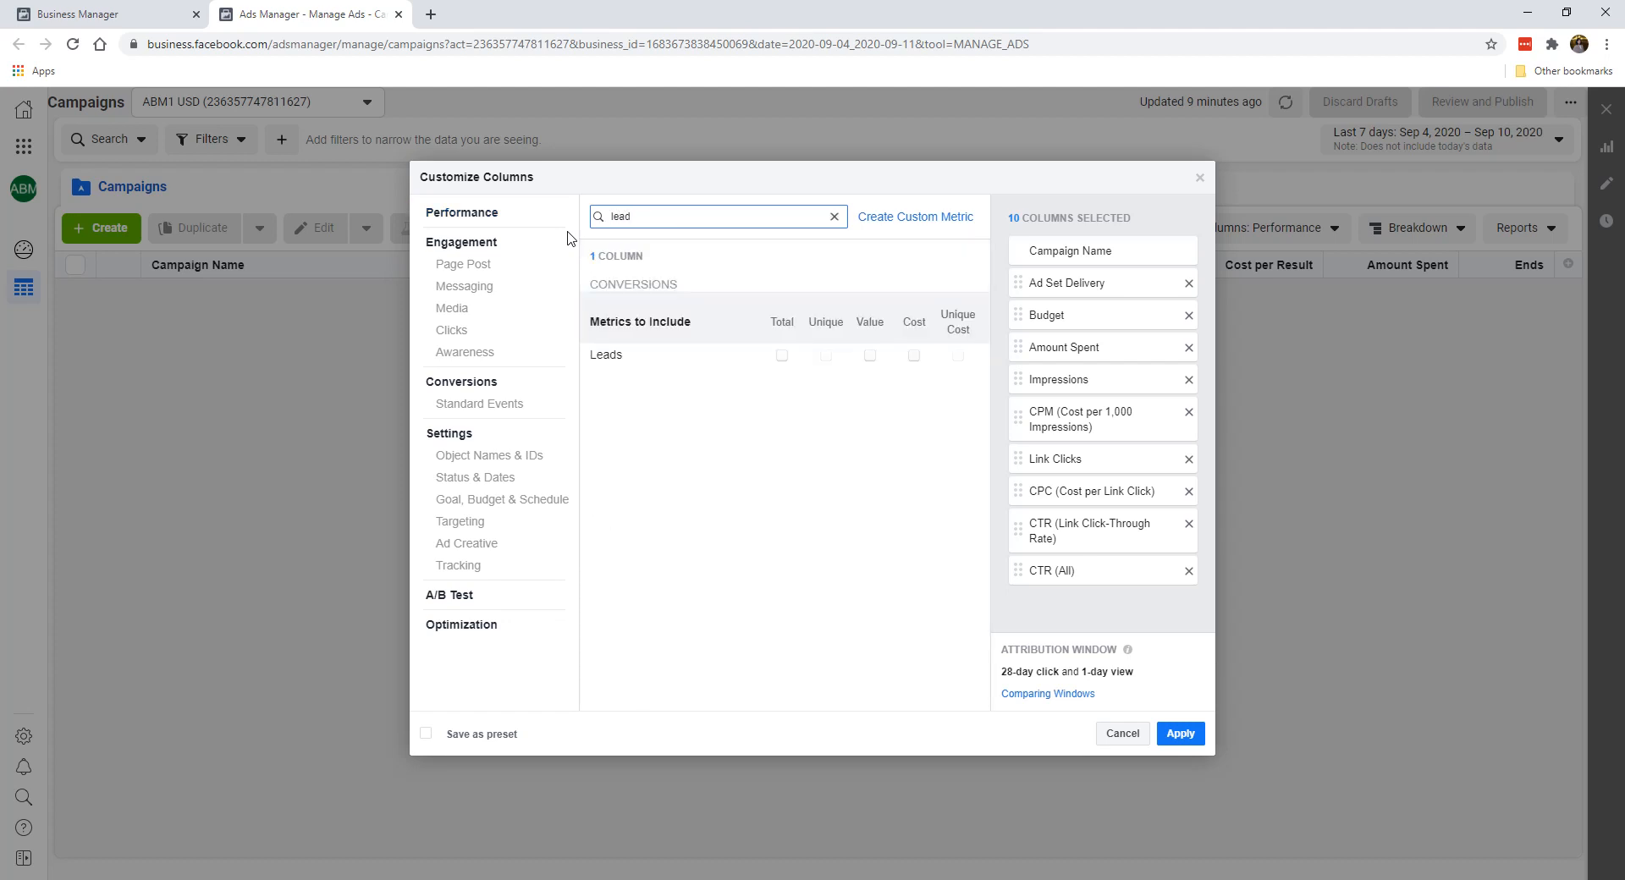
pyautogui.click(781, 357)
pyautogui.click(914, 357)
# Exclude the Website Leads, Offline Leads and On-Facebook Leads sub-columns from the selected Leads column.
pyautogui.scroll(-2, 1068, 403)
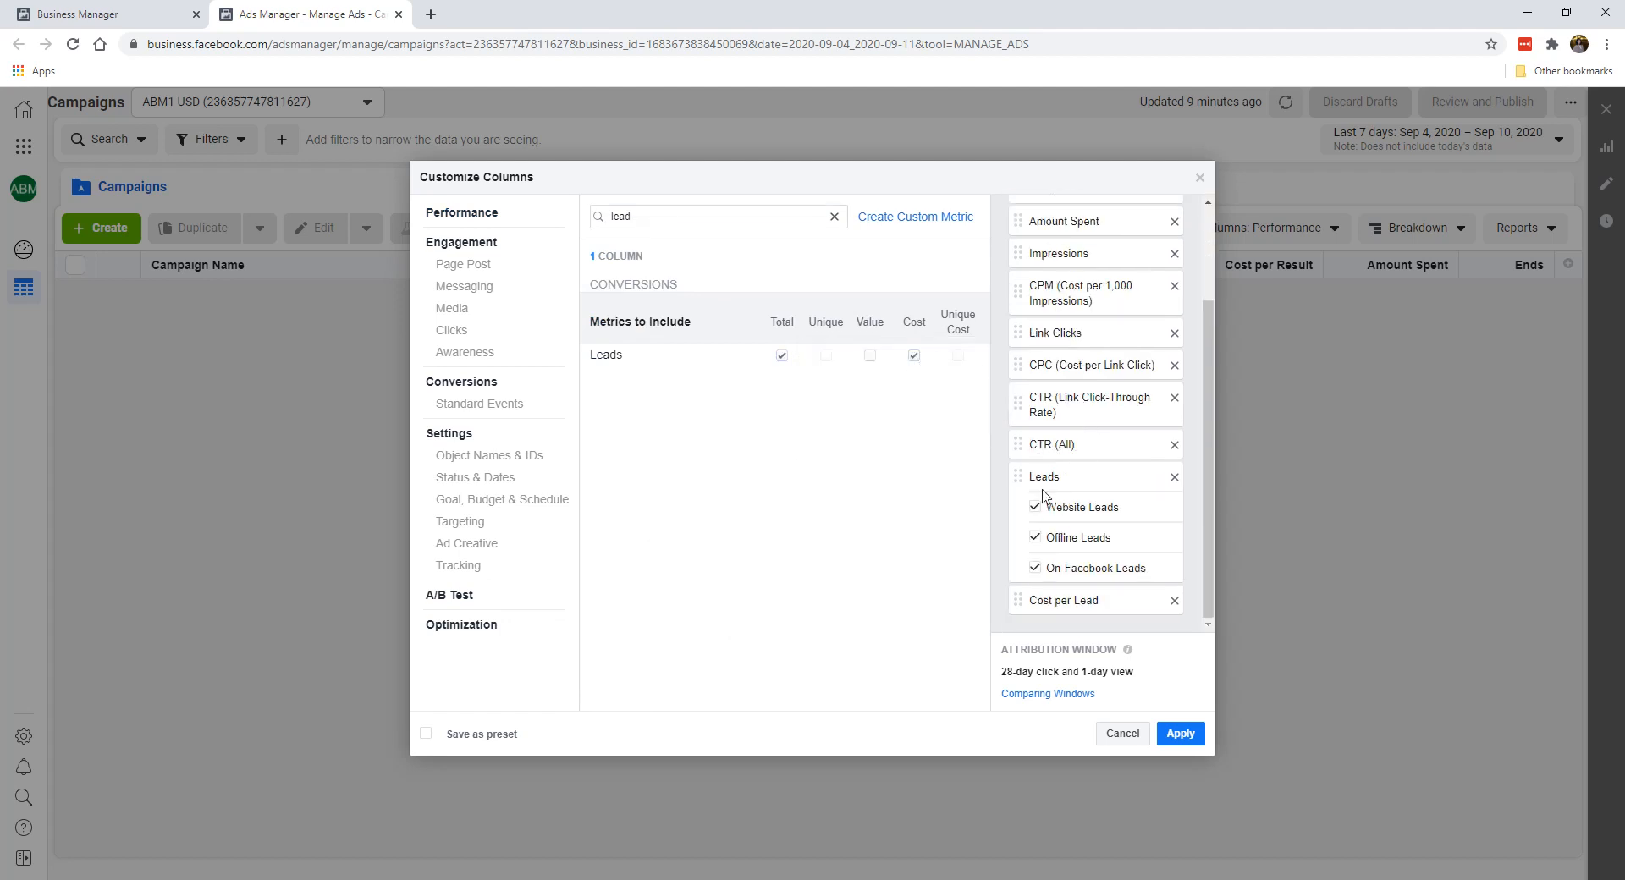
pyautogui.click(1034, 536)
pyautogui.click(1036, 509)
pyautogui.click(1034, 568)
# Review the order and contents of the selected columns from Campaign Name to Cost per Lead.
pyautogui.scroll(1, 1098, 470)
pyautogui.scroll(-1, 1100, 449)
pyautogui.scroll(2, 1100, 495)
pyautogui.scroll(-2, 1088, 423)
pyautogui.scroll(2, 1088, 406)
pyautogui.scroll(-2, 1117, 250)
pyautogui.scroll(2, 1096, 392)
pyautogui.scroll(-3, 1082, 317)
pyautogui.scroll(2, 1033, 388)
pyautogui.scroll(1, 1032, 388)
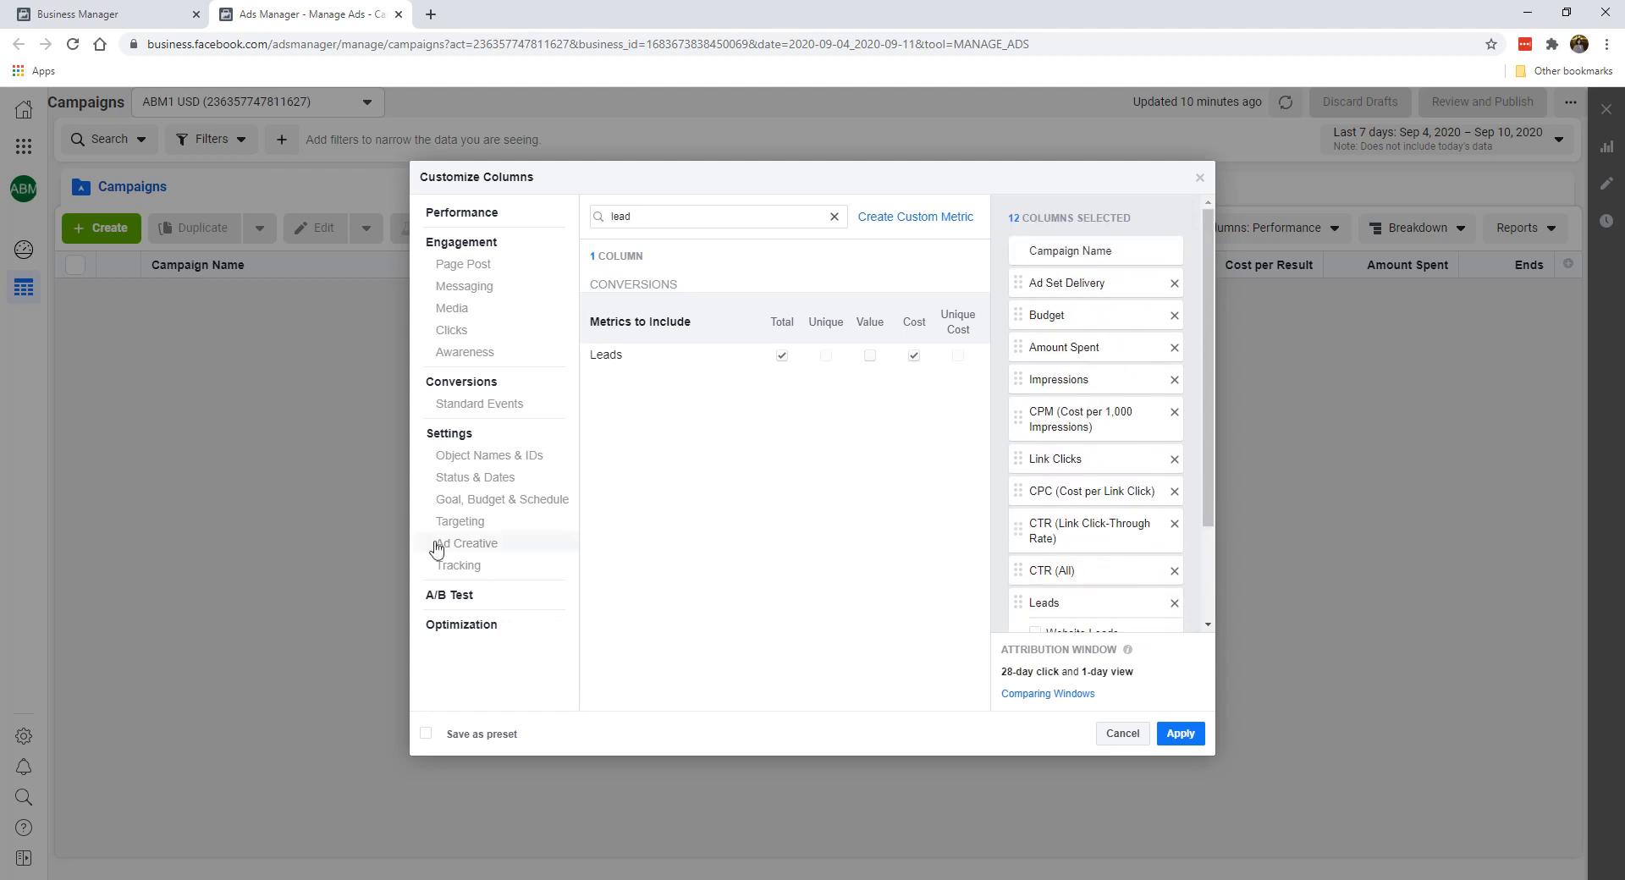
pyautogui.scroll(-3, 1098, 347)
pyautogui.scroll(3, 1046, 413)
# Save the column selection as a preset named "Lead Gen" and apply it to the campaigns table.
pyautogui.click(498, 736)
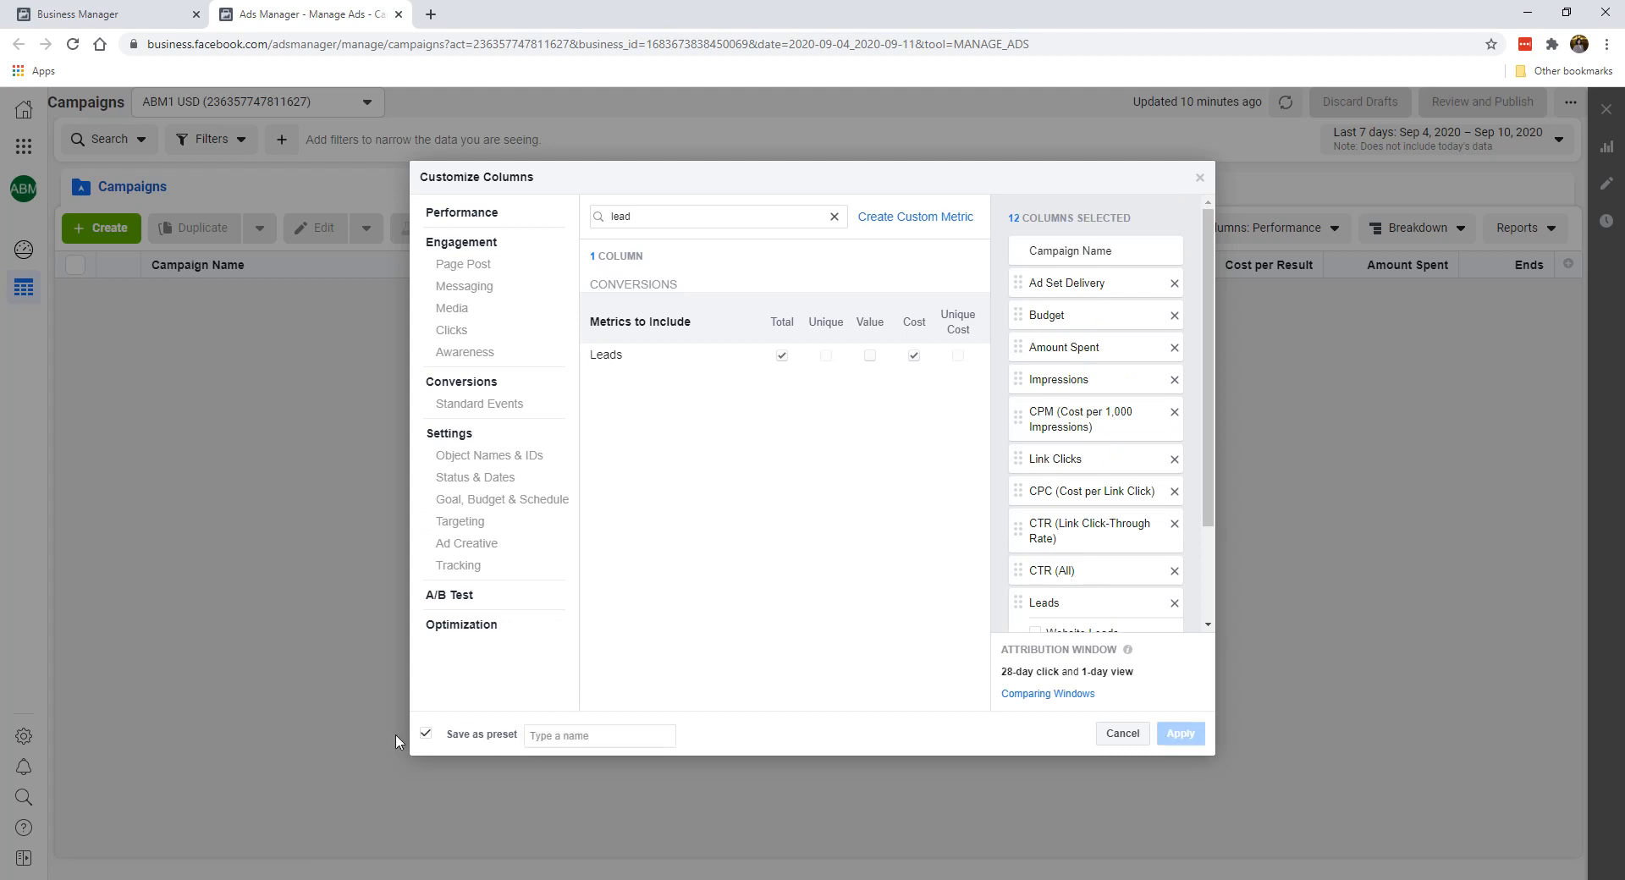
pyautogui.click(567, 740)
pyautogui.write('Lead Gen')
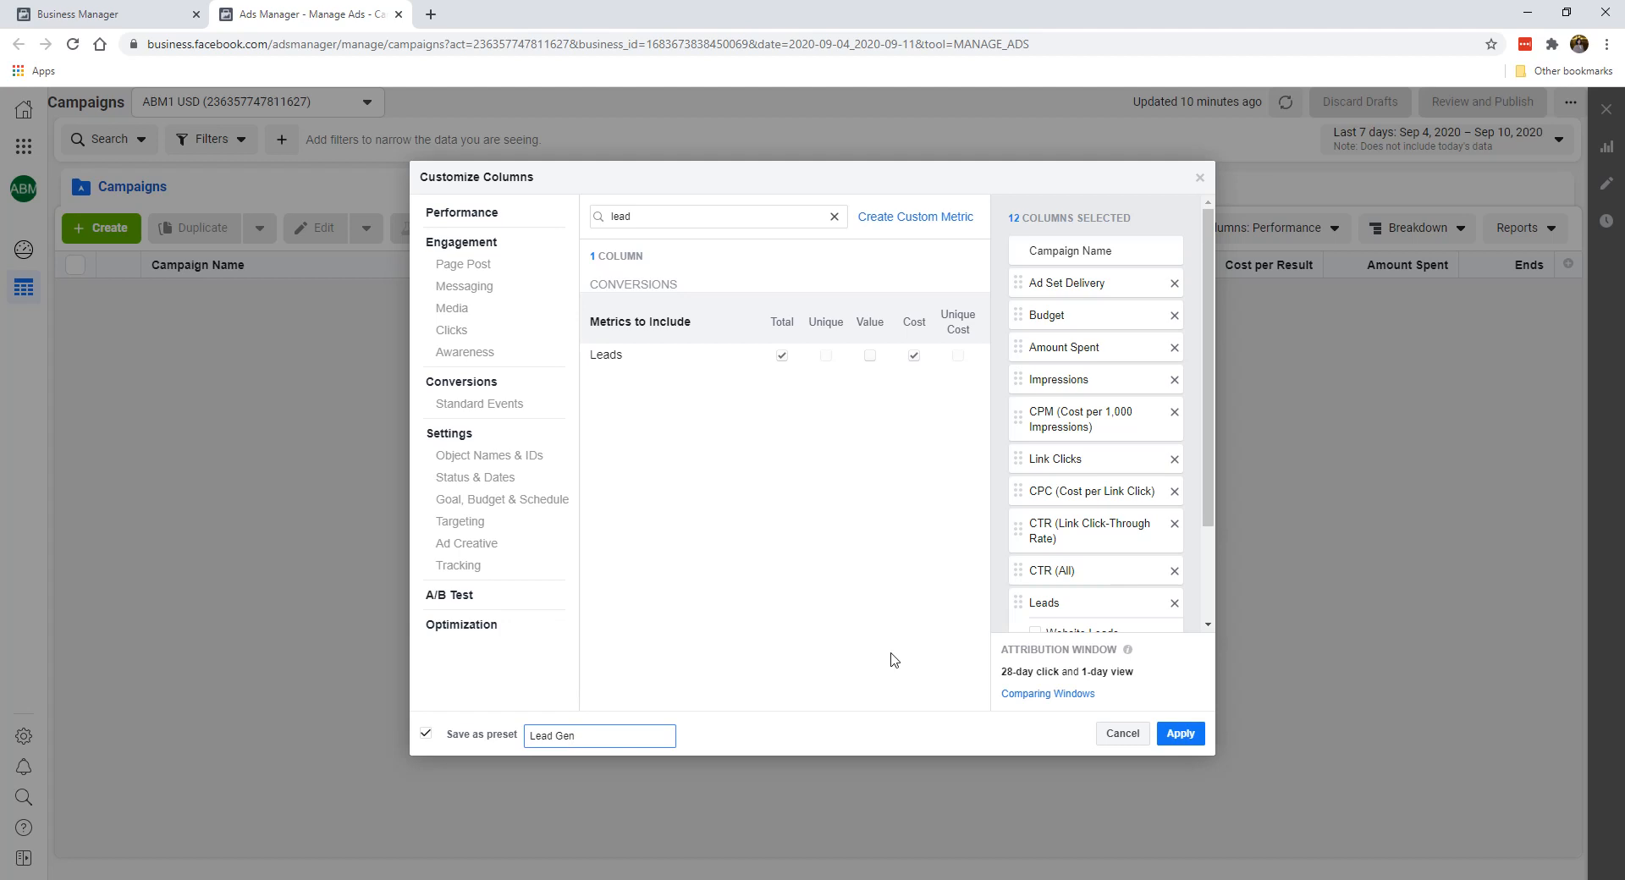
pyautogui.scroll(-2, 1052, 569)
pyautogui.click(1181, 734)
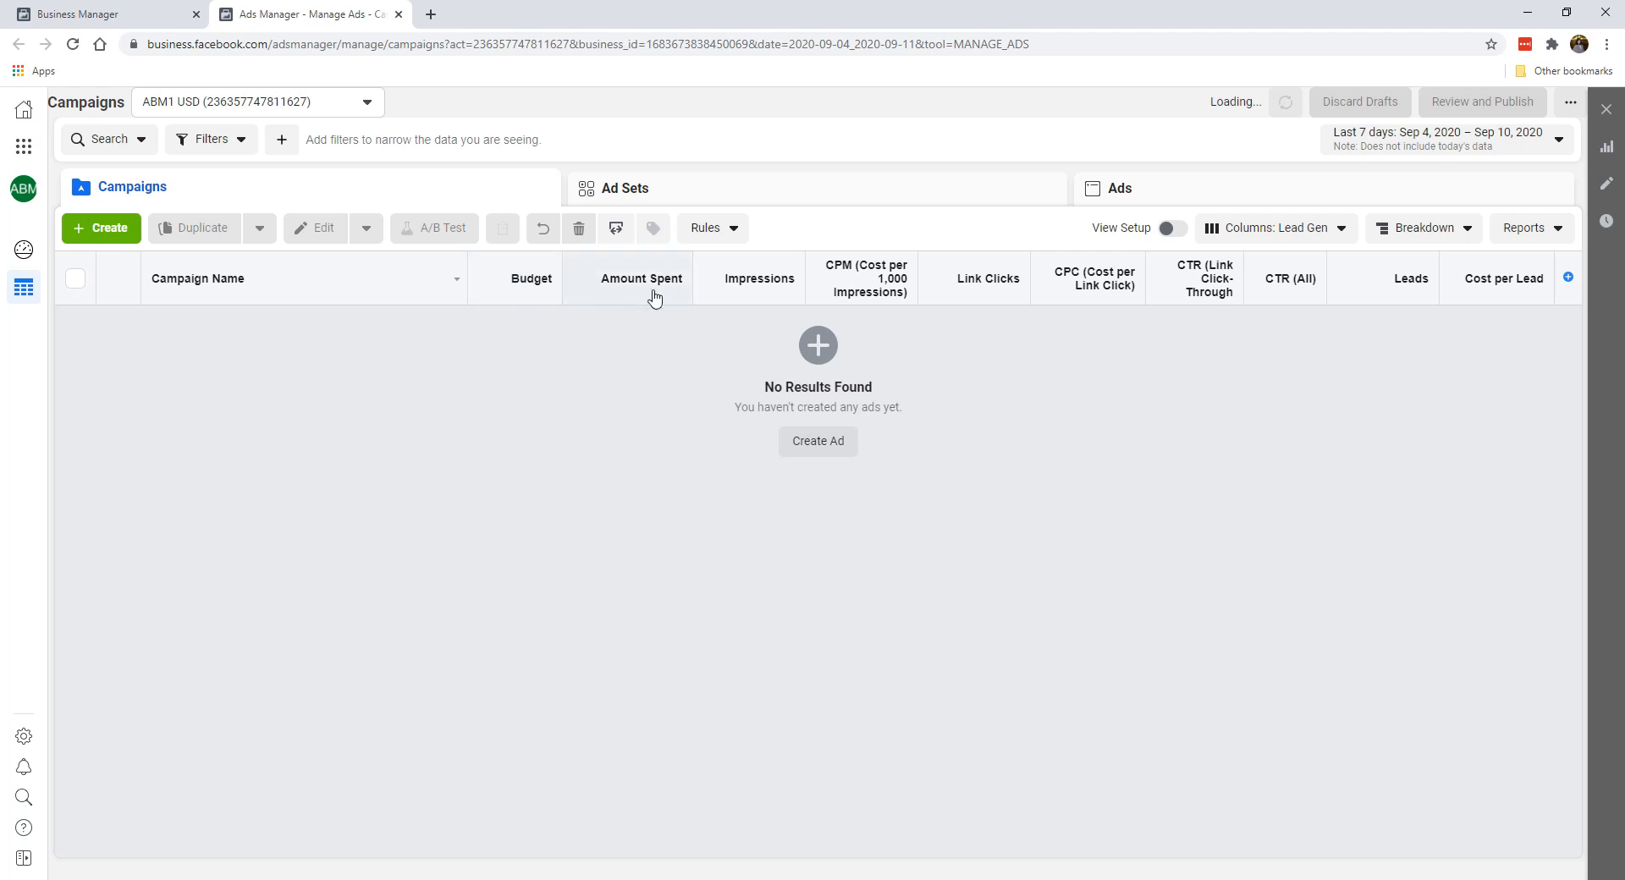
# Set the Lead Gen column preset as the default for the campaigns table.
pyautogui.moveTo(871, 271)
pyautogui.moveTo(1204, 298)
pyautogui.click(1302, 238)
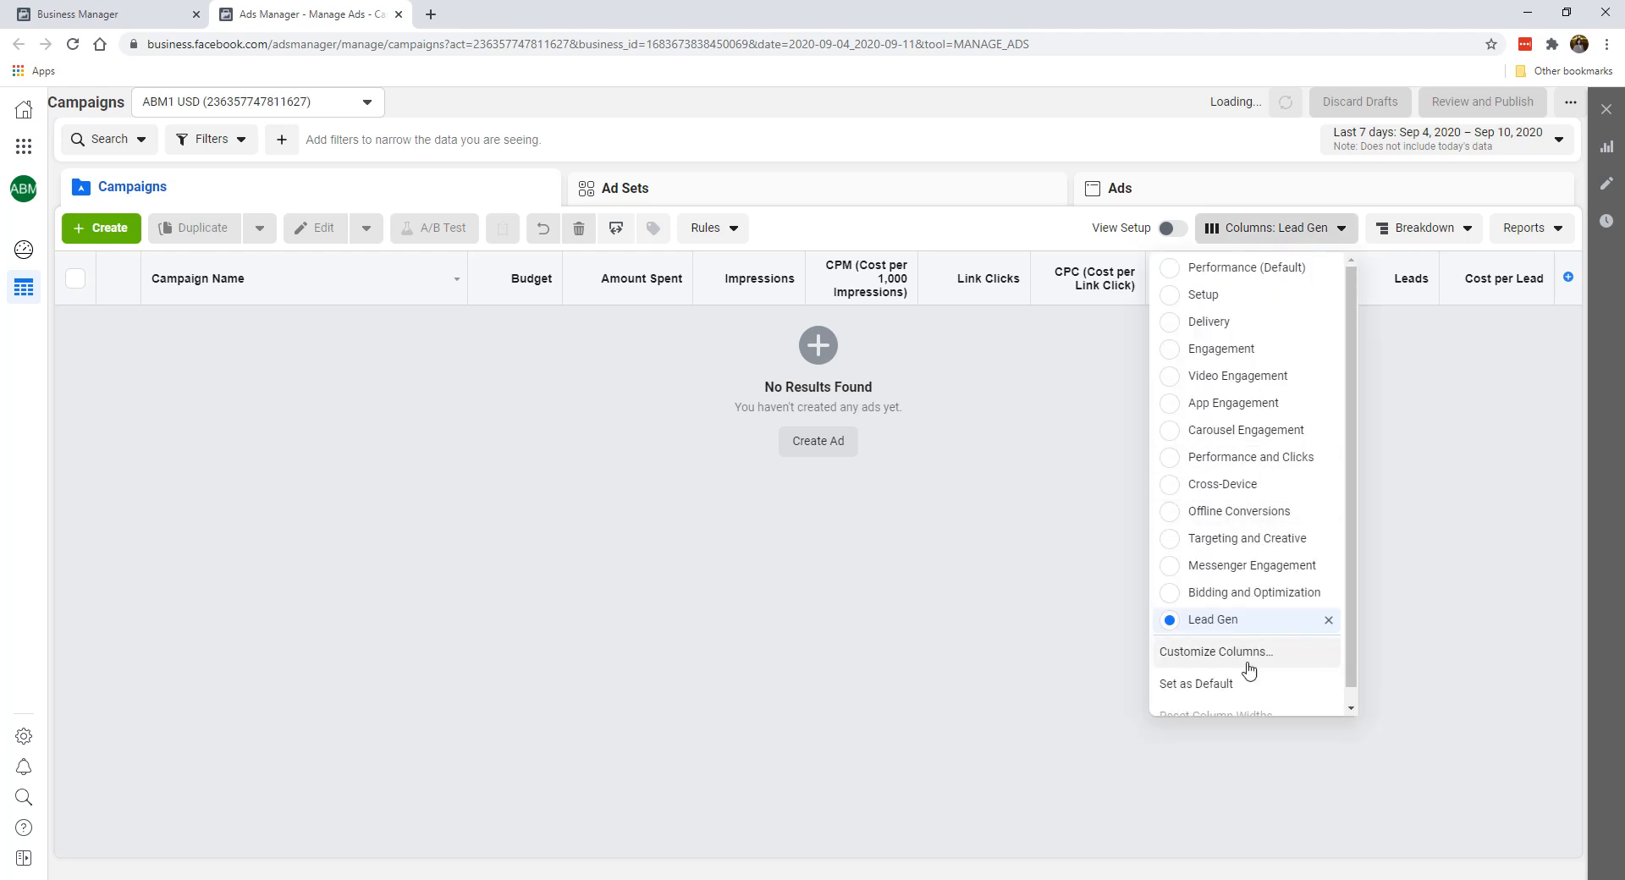
pyautogui.scroll(-1, 1250, 671)
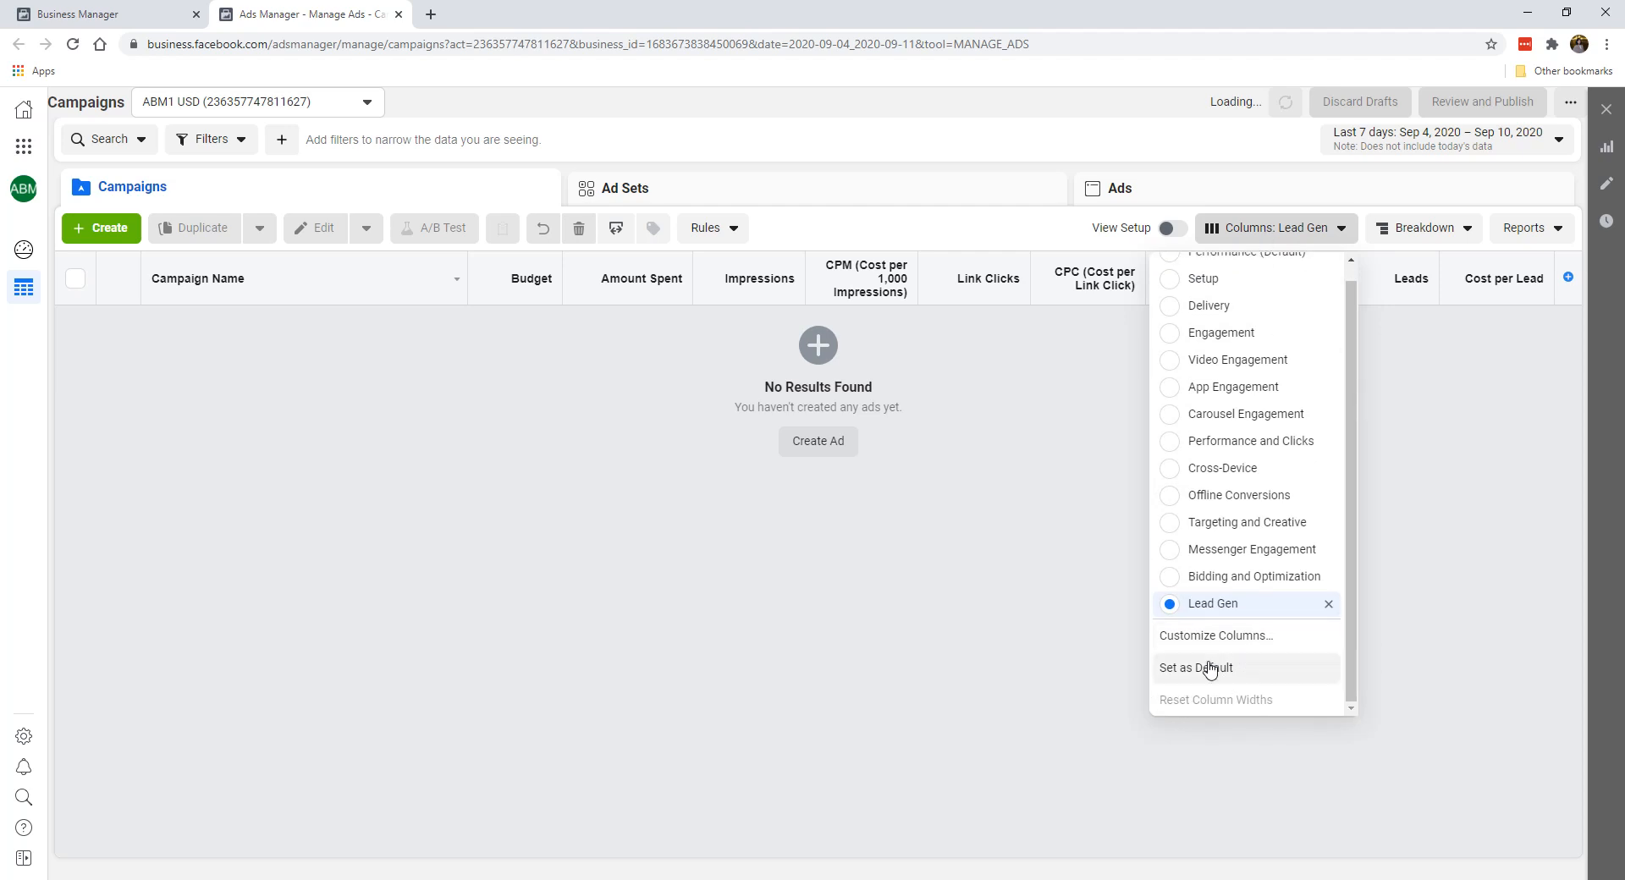
pyautogui.click(1215, 680)
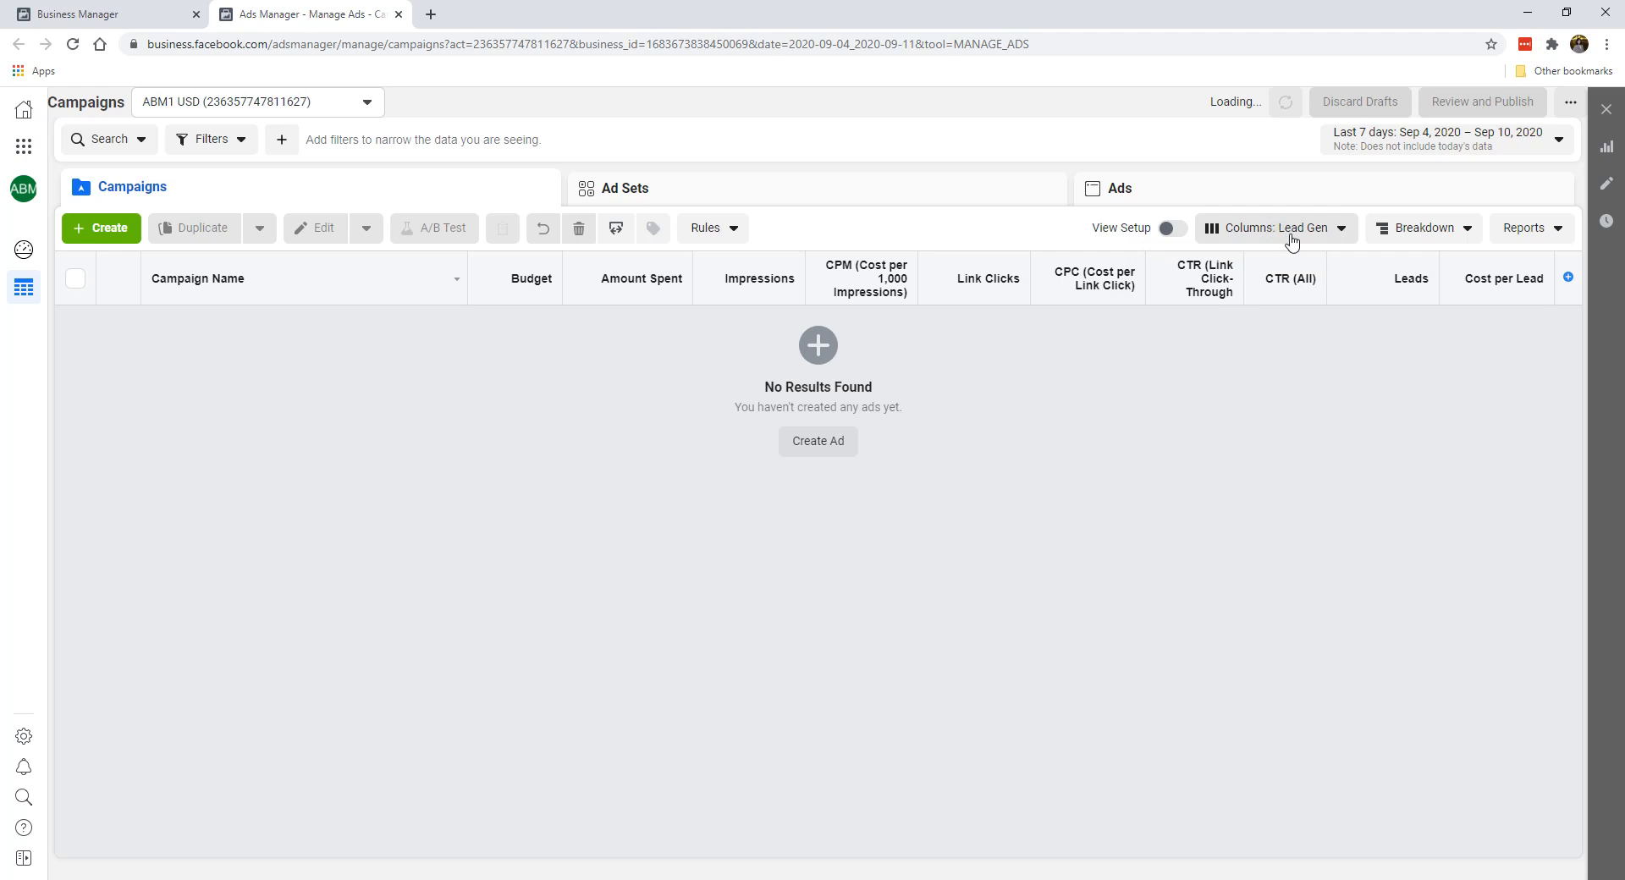
# Reload the page and list the column presets to check which one is the default.
pyautogui.click(72, 44)
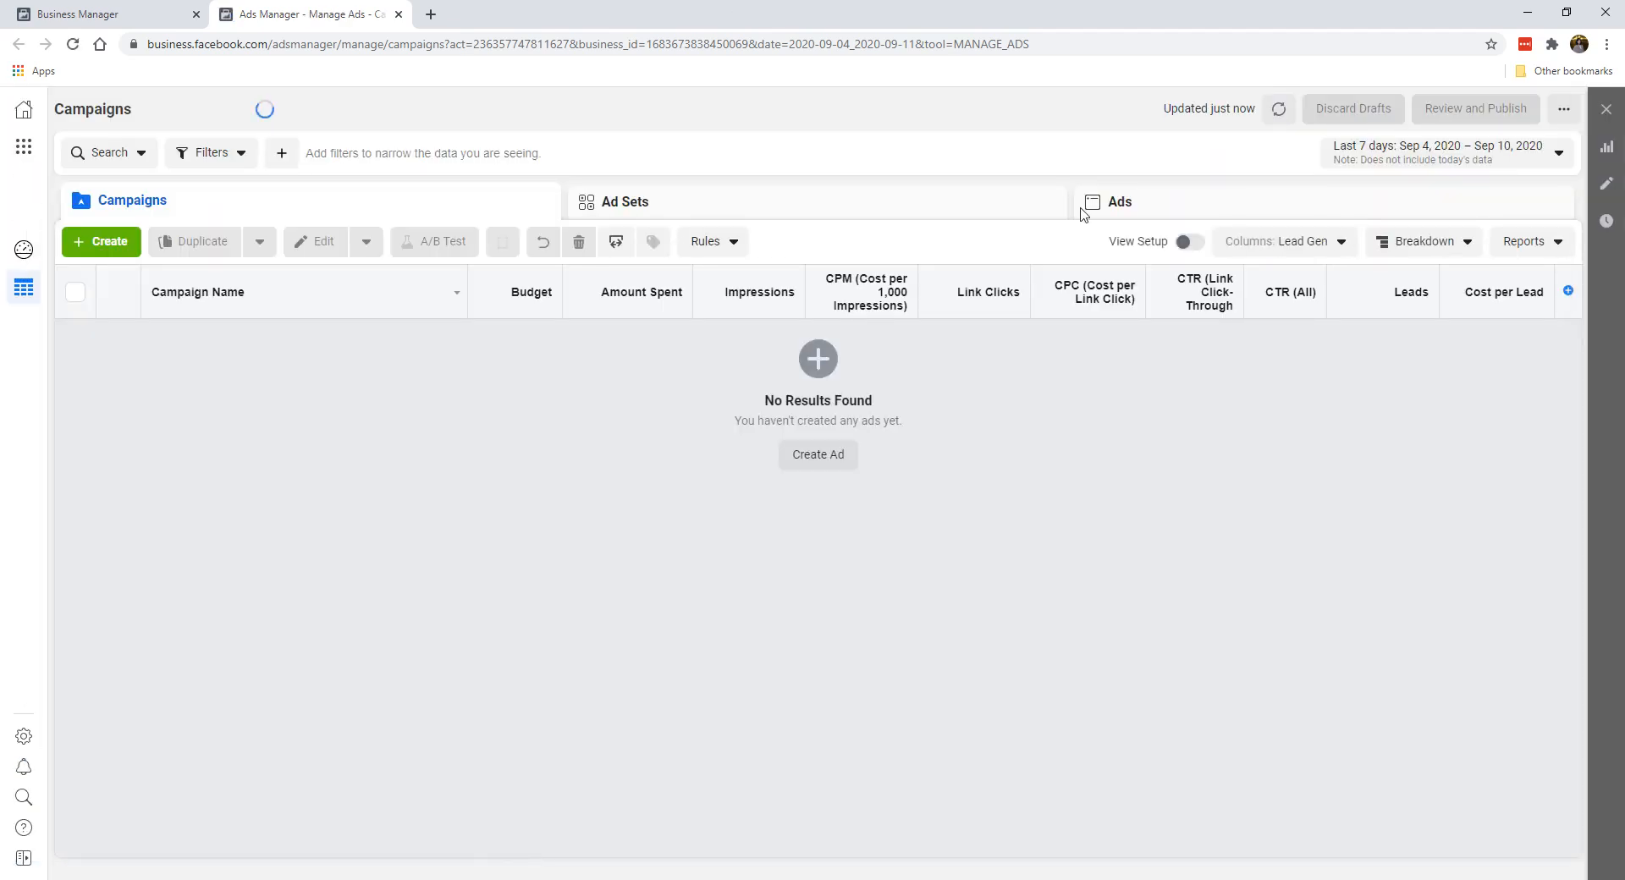
pyautogui.click(1333, 243)
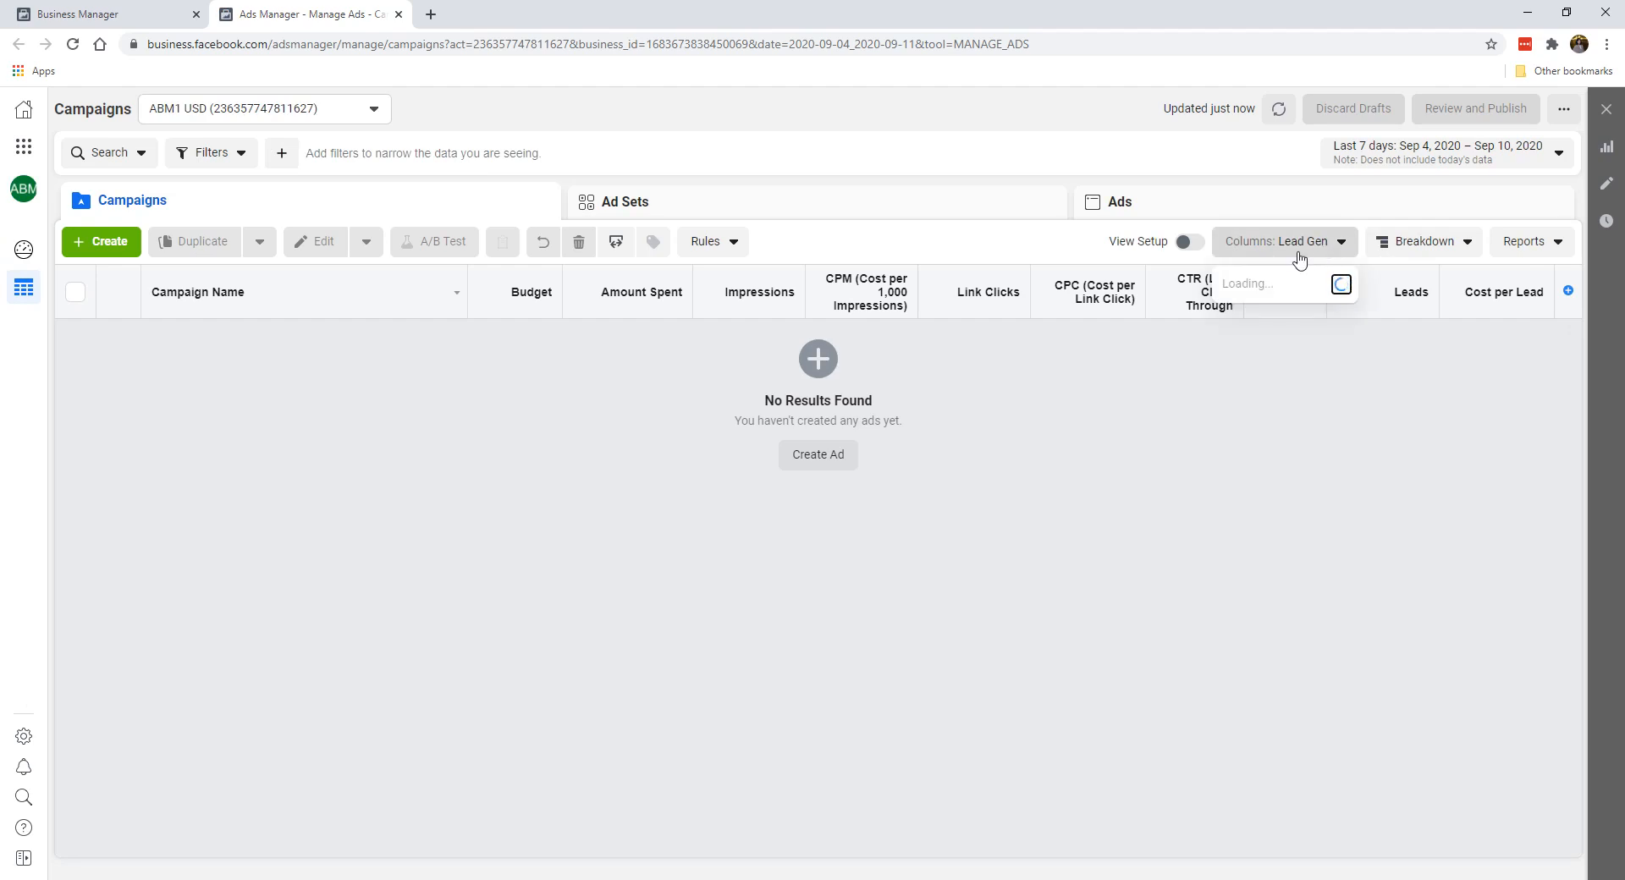
pyautogui.click(1288, 248)
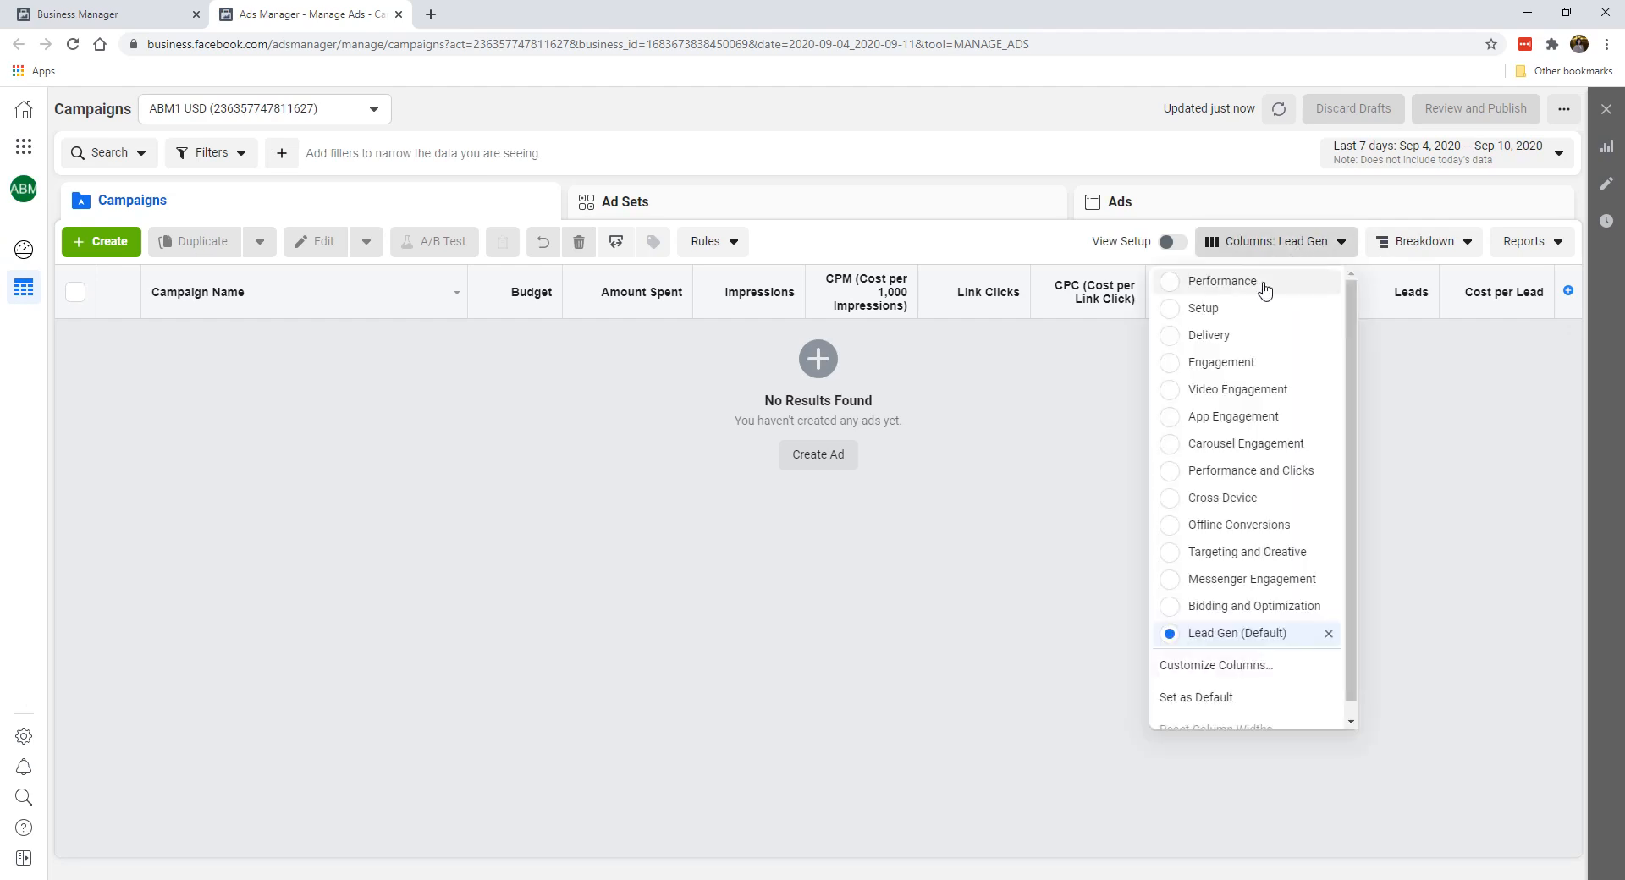
# Switch the table to the Performance column preset and return to the Lead Gen preset.
pyautogui.click(1265, 288)
pyautogui.click(1267, 245)
pyautogui.scroll(-1, 1250, 405)
pyautogui.click(1227, 619)
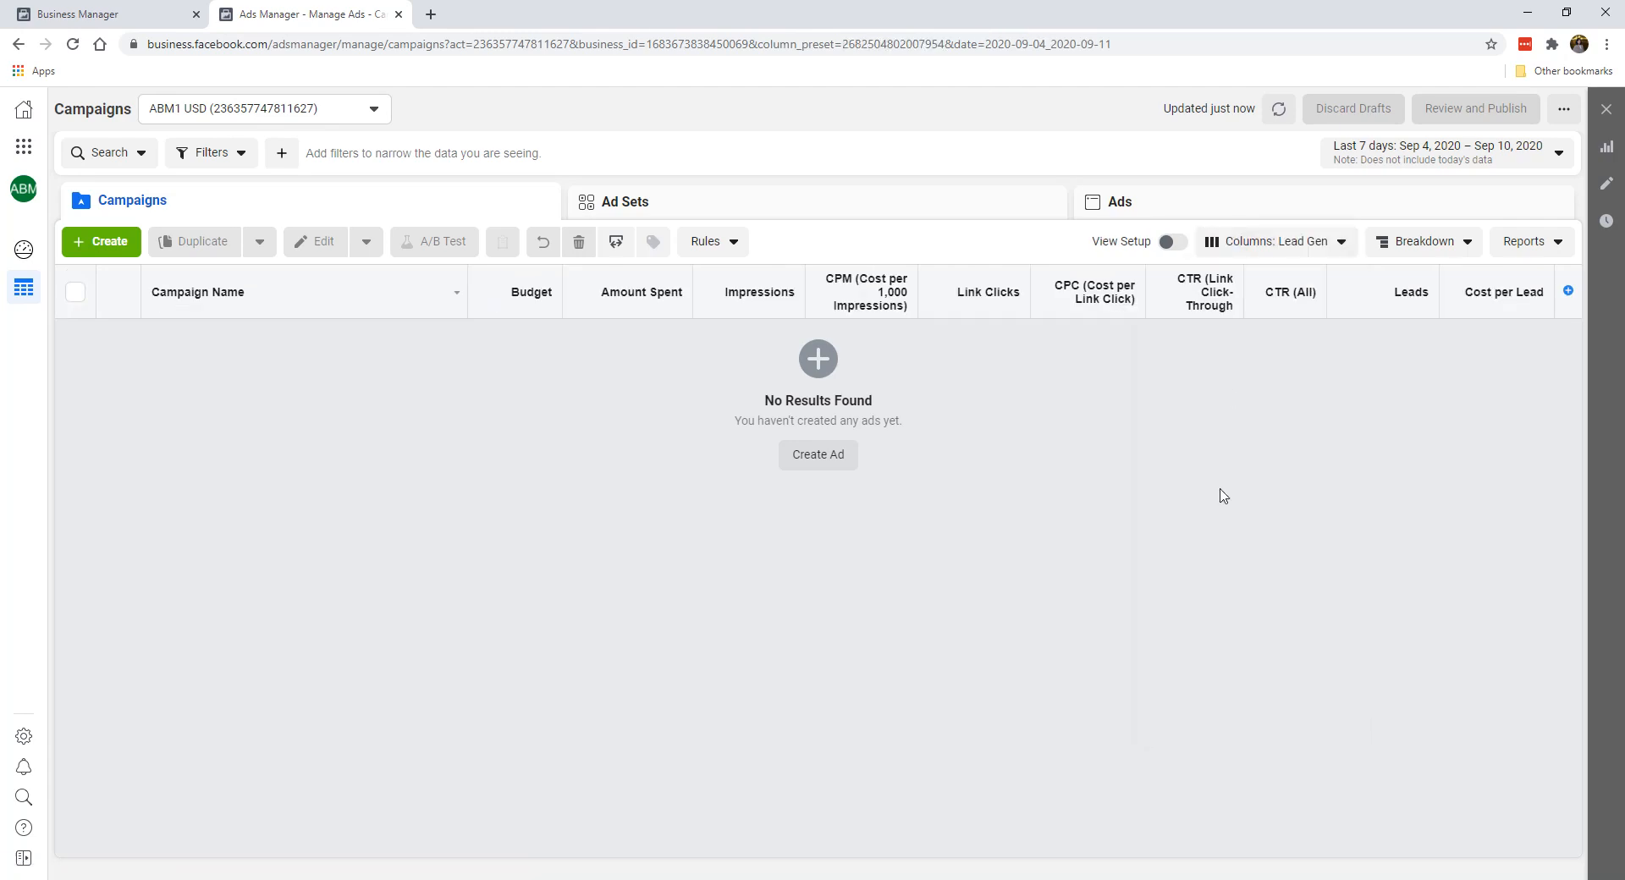
# Reopen the column customization for the Lead Gen preset, review its selected columns and close it without changes.
pyautogui.click(1276, 251)
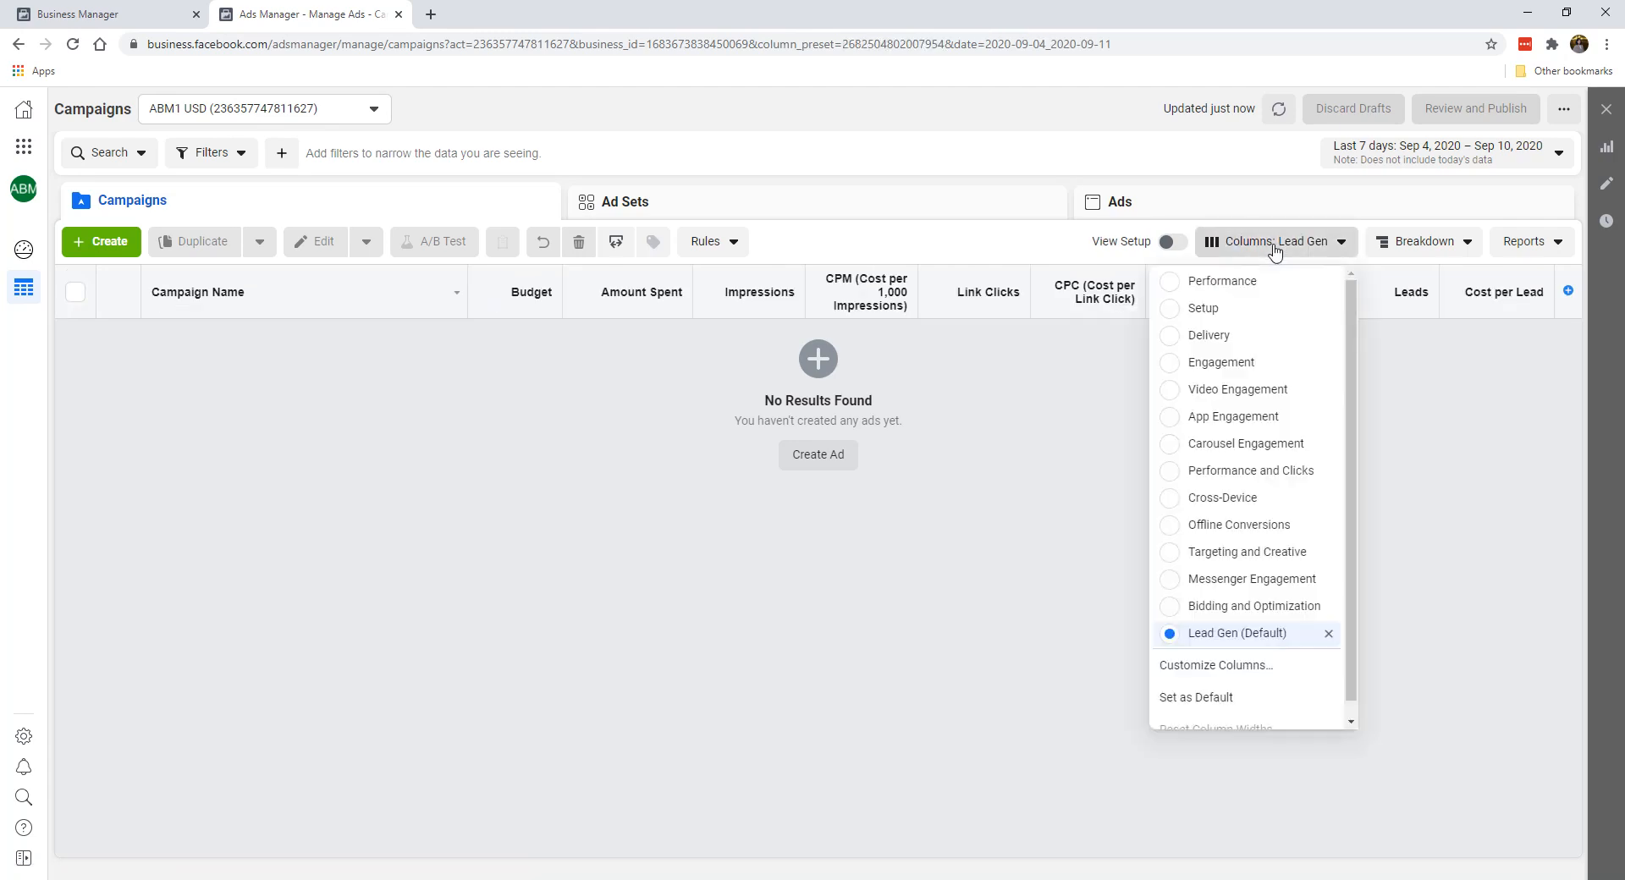
pyautogui.scroll(-1, 1252, 483)
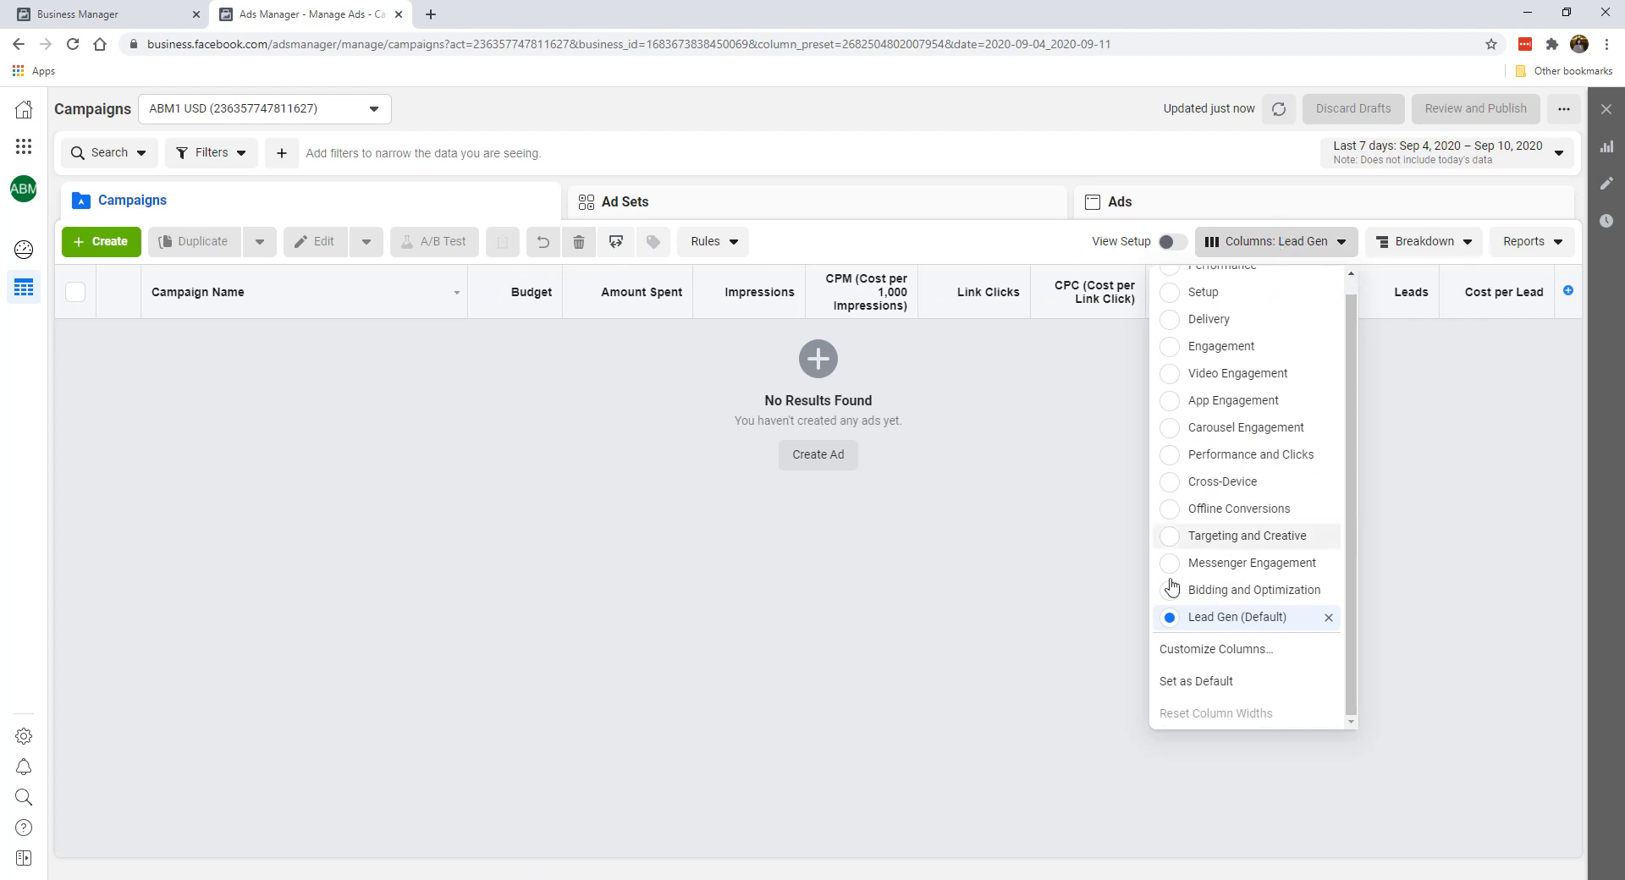
pyautogui.click(1187, 651)
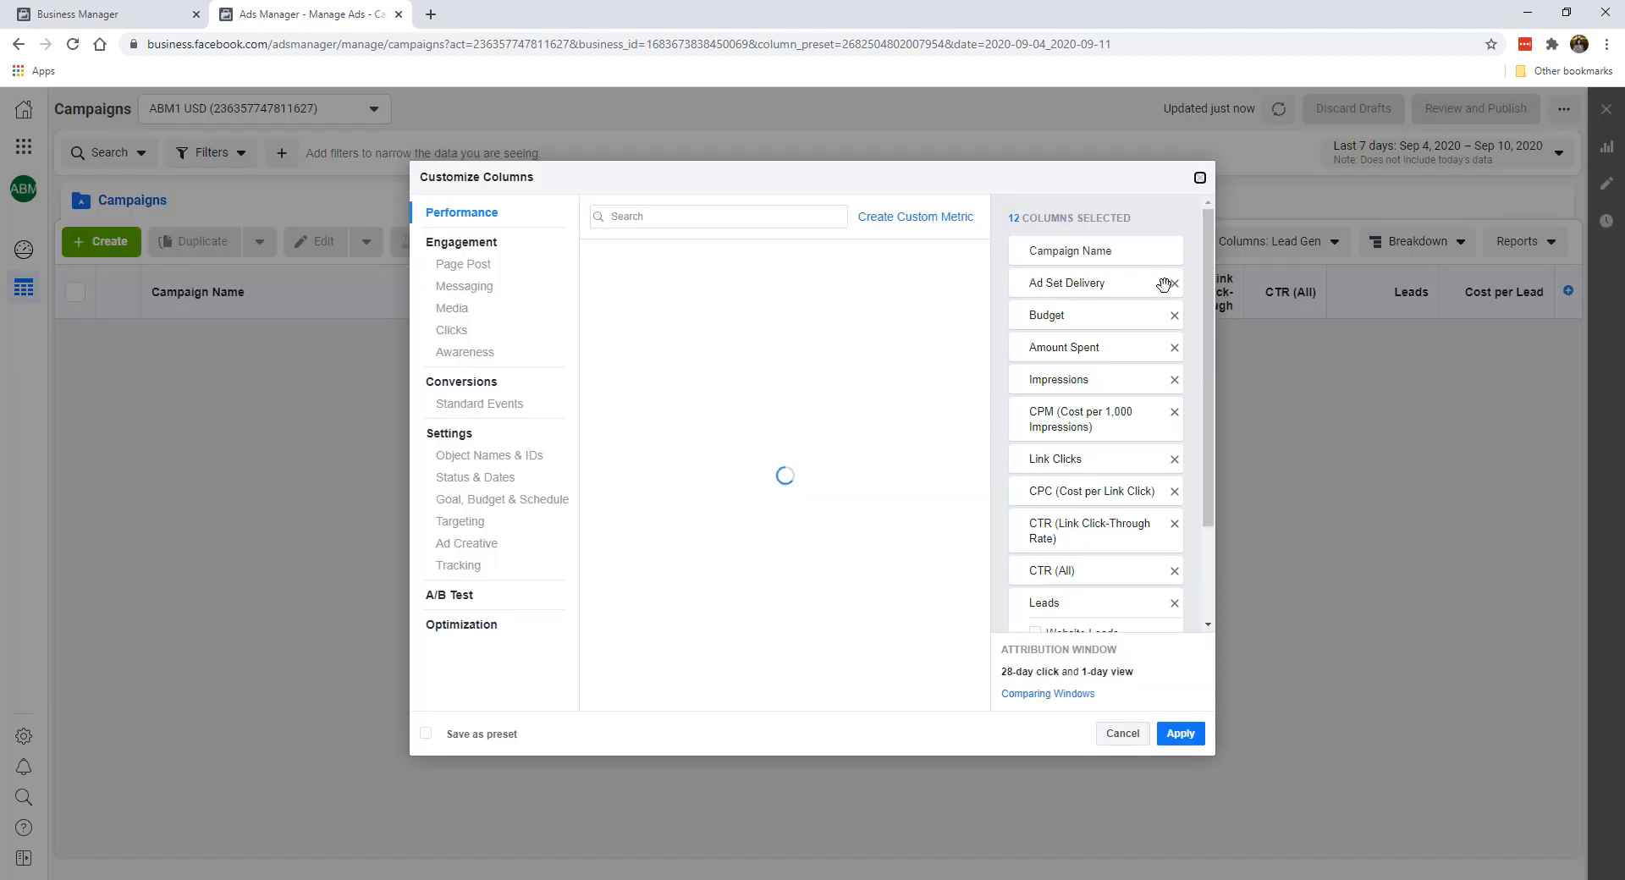
pyautogui.scroll(-2, 1086, 410)
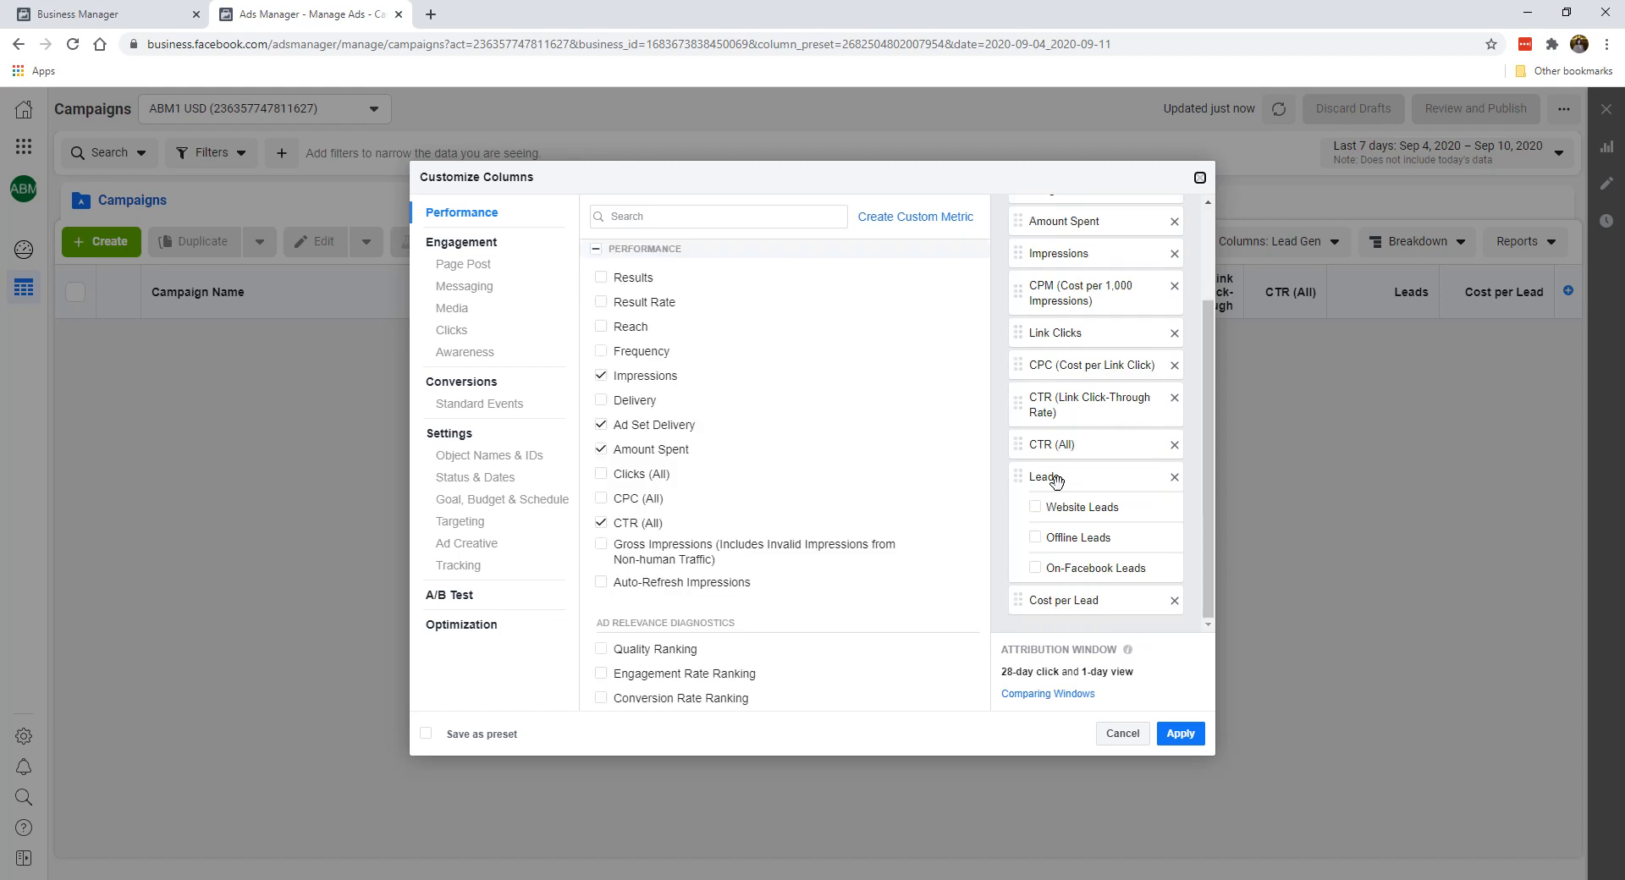
pyautogui.scroll(2, 1063, 423)
pyautogui.scroll(-3, 1063, 423)
pyautogui.click(1200, 177)
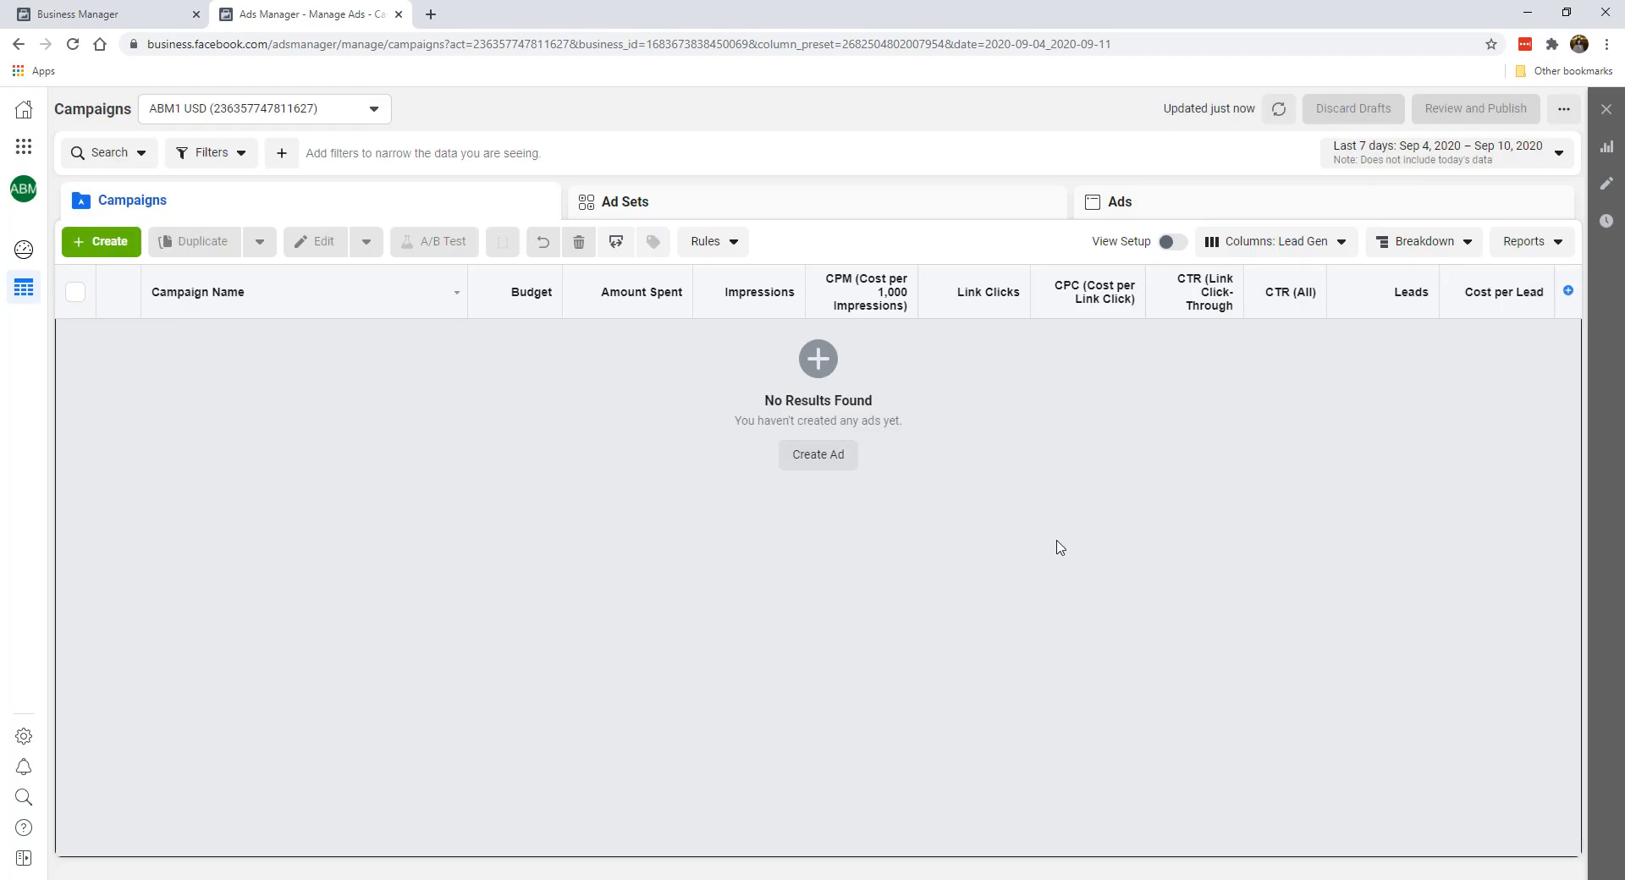